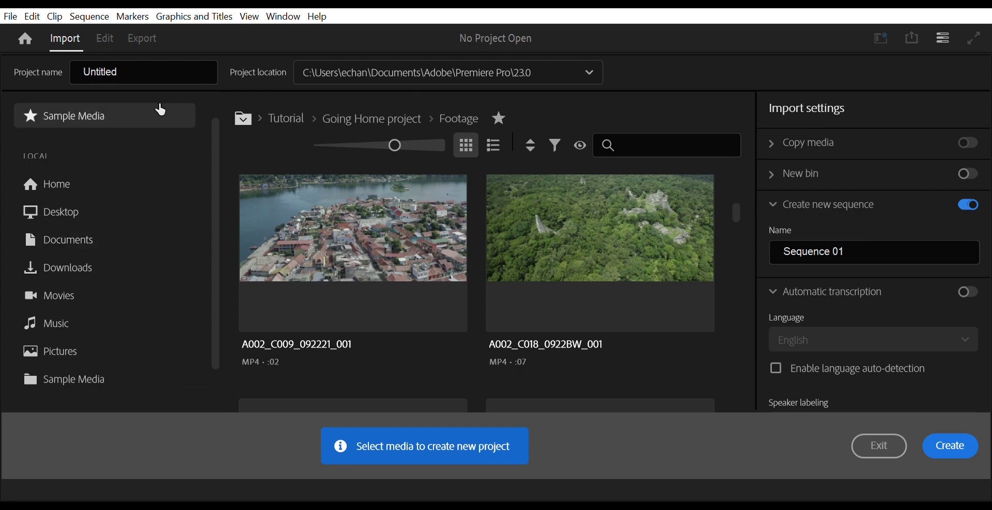
Name the project "The Best Create Train Addon" and create it.
{"action": "left_click_drag", "start_coordinate": [129, 71], "coordinate": [1, 71]}
{"action": "type", "text": "The Be"}
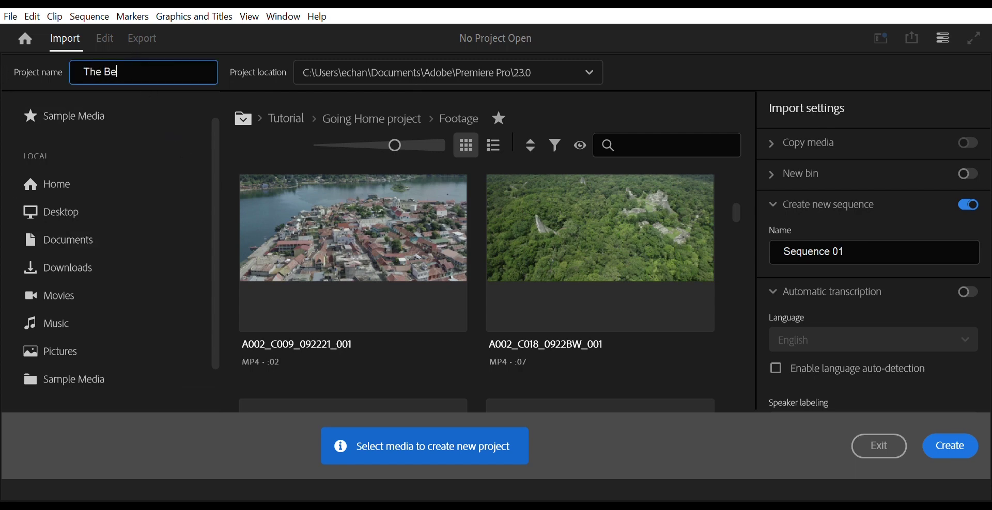
{"action": "type", "text": "st Create Train Addon"}
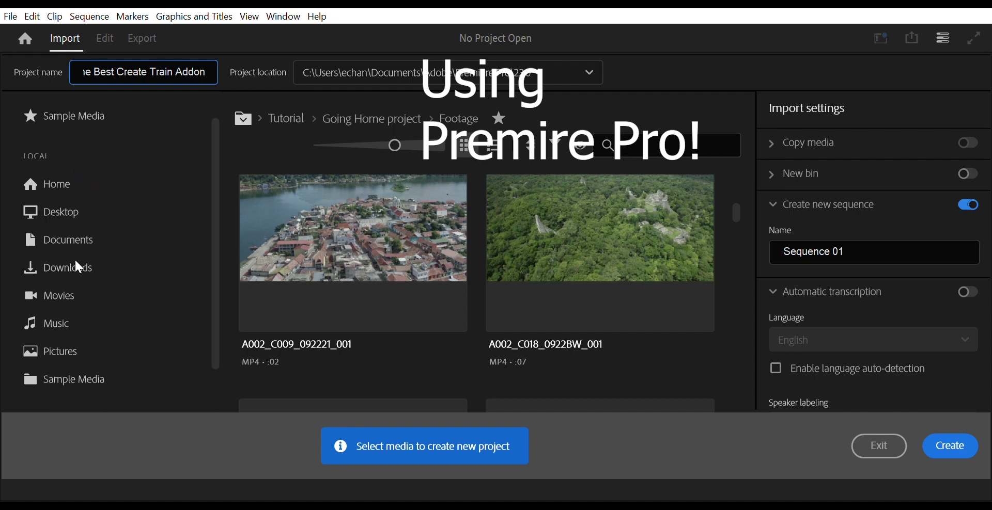
{"action": "key", "text": "Return"}
{"action": "left_click", "coordinate": [148, 474]}
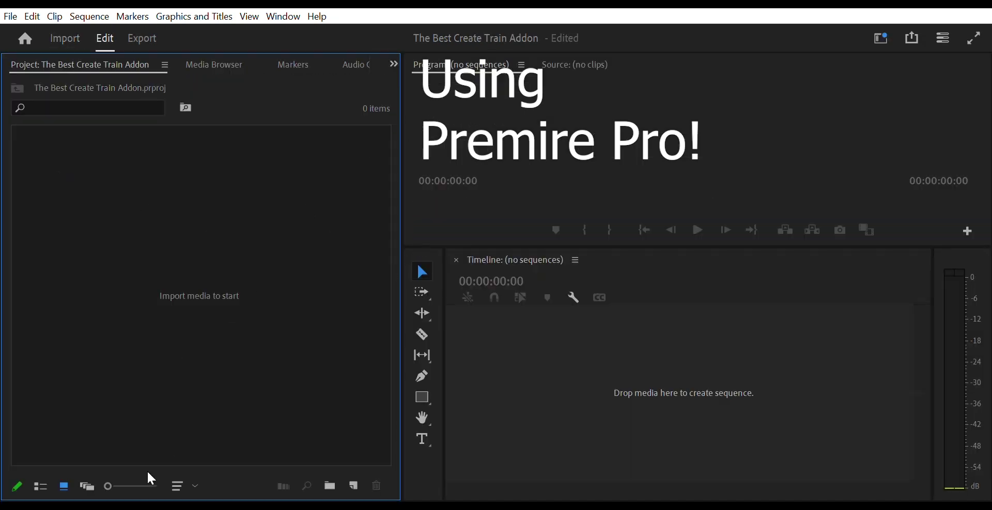
Import the Create Track Map image, the Minecraft gameplay clip and the 2023-09-30 browser recording into the project.
{"action": "double_click", "coordinate": [220, 291]}
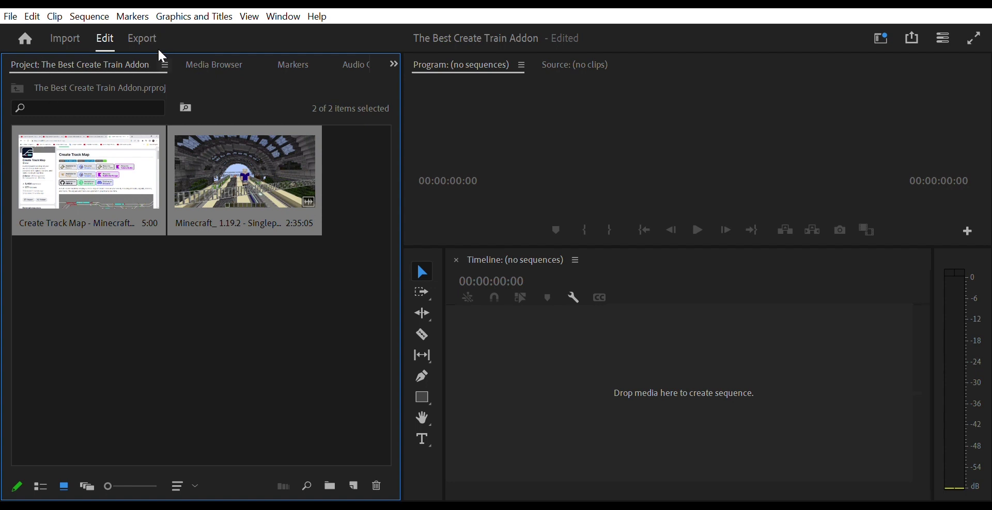
{"action": "left_click", "coordinate": [213, 314]}
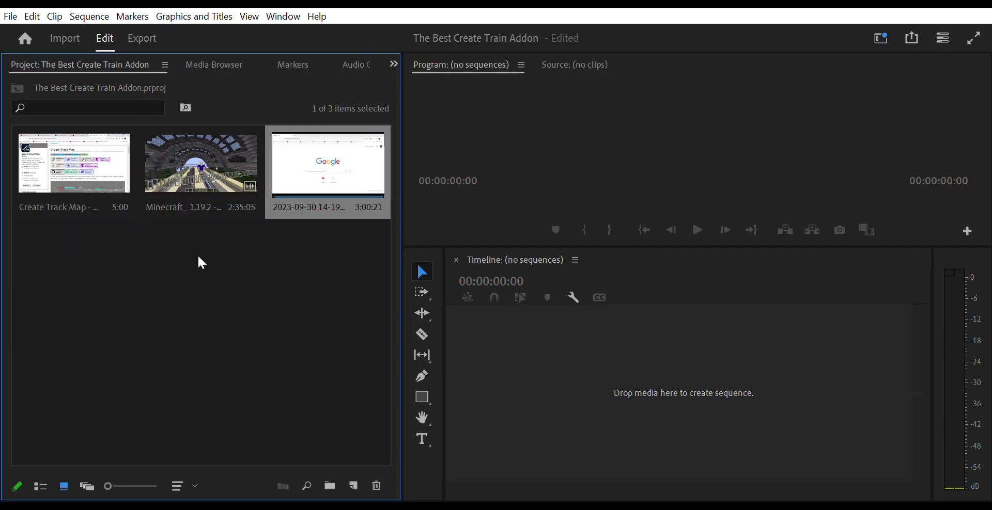
Create a sequence from the Minecraft clip and place the 2023-09-30 browser recording above it on V2 at the start.
{"action": "left_click", "coordinate": [217, 164]}
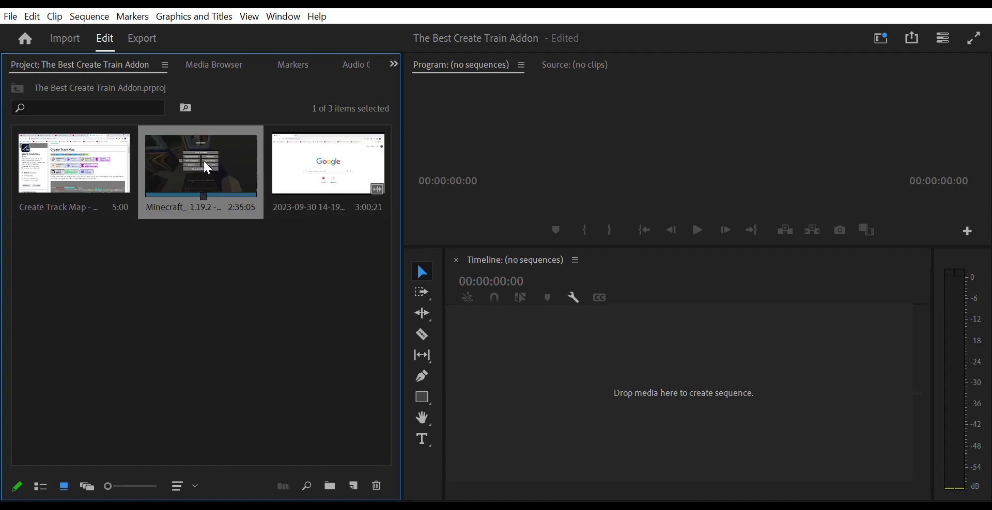
{"action": "left_click_drag", "start_coordinate": [212, 163], "coordinate": [491, 376]}
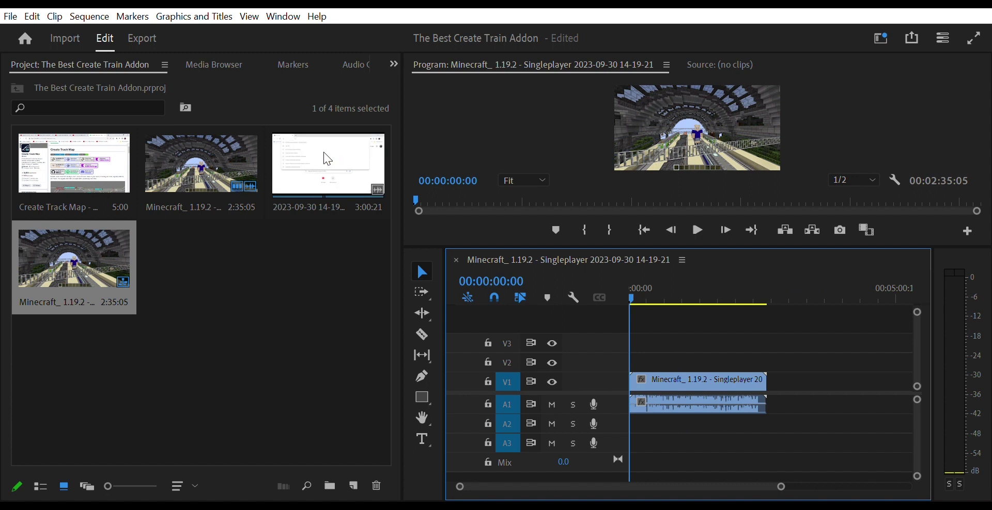
{"action": "left_click", "coordinate": [324, 165]}
{"action": "left_click_drag", "start_coordinate": [327, 200], "coordinate": [636, 363]}
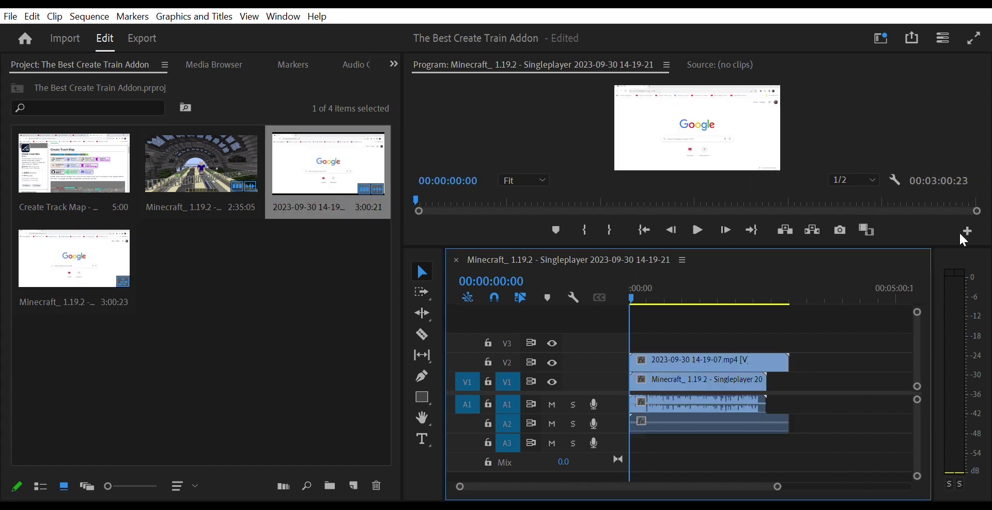
Shrink the browser recording to about half the frame and place it in the upper-right corner of the gameplay picture.
{"action": "double_click", "coordinate": [707, 91]}
{"action": "left_click_drag", "start_coordinate": [690, 247], "coordinate": [687, 305]}
{"action": "left_click_drag", "start_coordinate": [560, 145], "coordinate": [750, 133]}
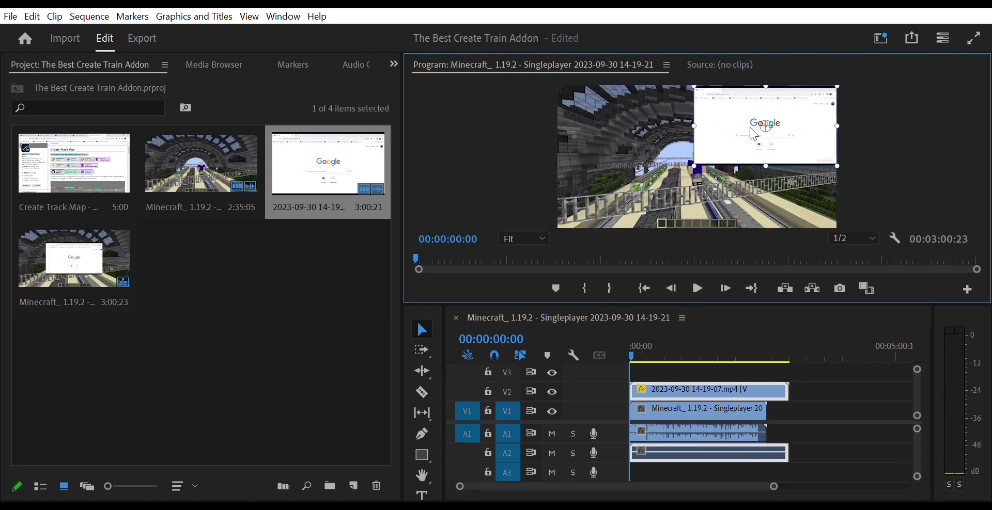
{"action": "left_click", "coordinate": [911, 161]}
Play through the sequence to find where the browsing begins, and trim the start of the V2 recording to 00:00:45:11.
{"action": "left_click", "coordinate": [700, 286]}
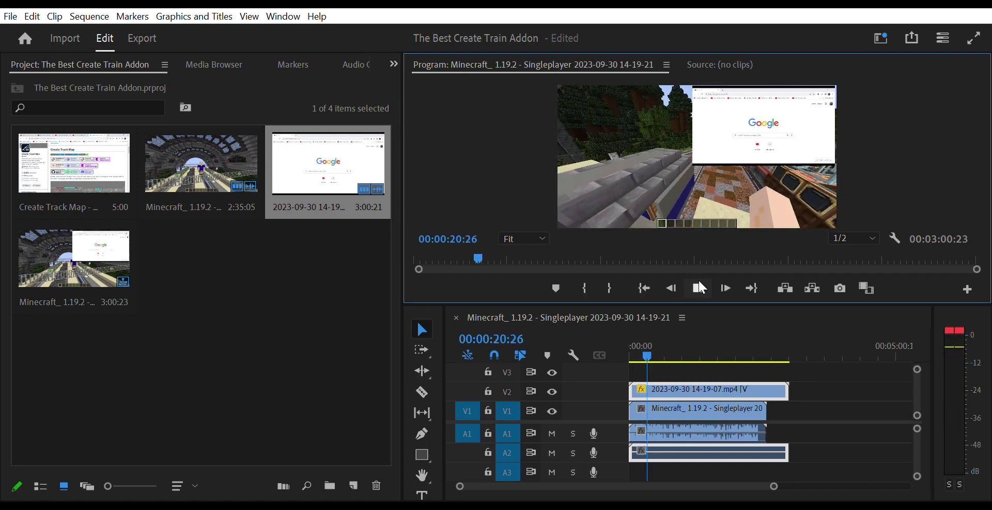
{"action": "left_click", "coordinate": [663, 345]}
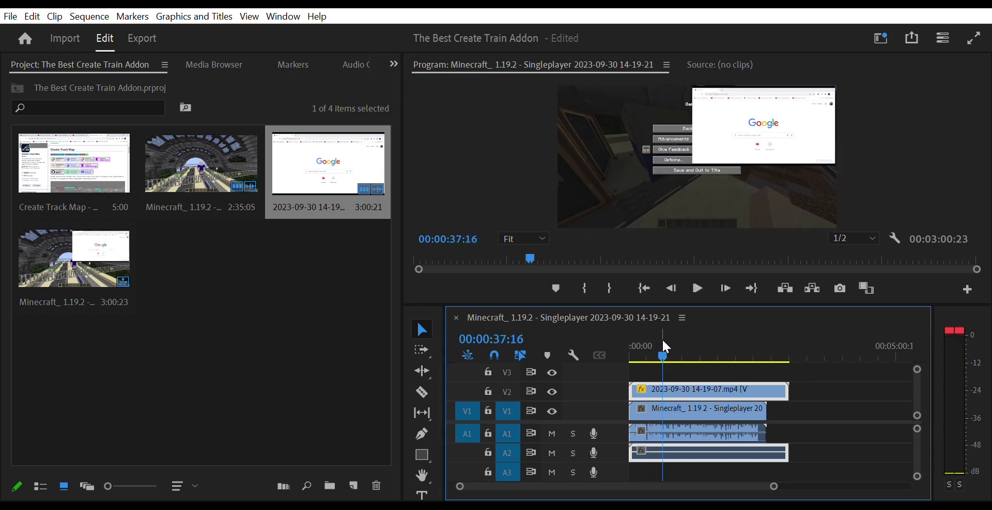
{"action": "left_click", "coordinate": [698, 287]}
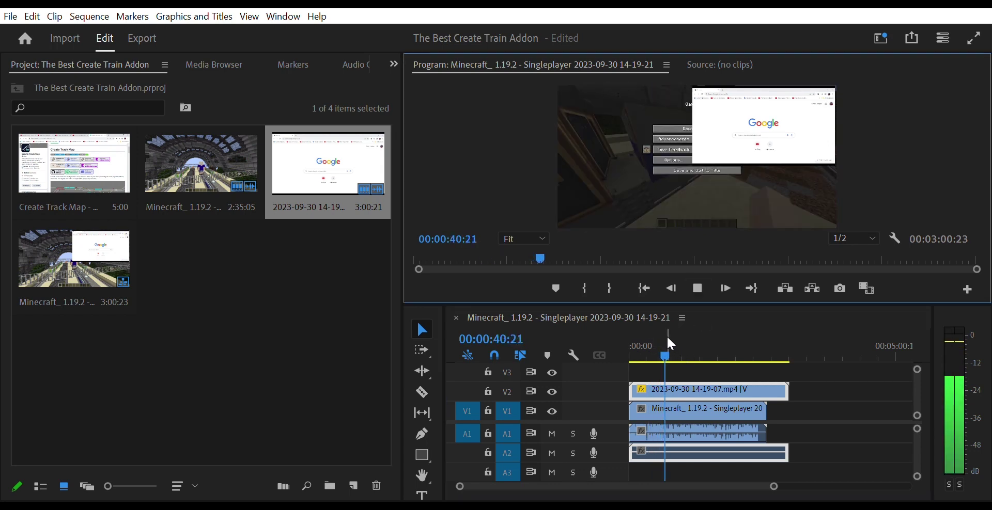
{"action": "left_click_drag", "start_coordinate": [671, 346], "coordinate": [671, 345]}
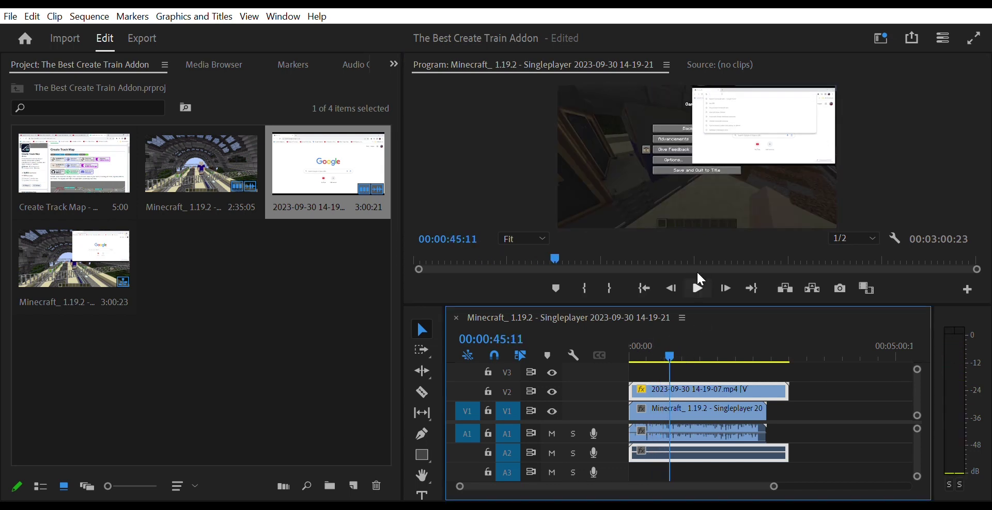
{"action": "left_click_drag", "start_coordinate": [632, 389], "coordinate": [672, 383]}
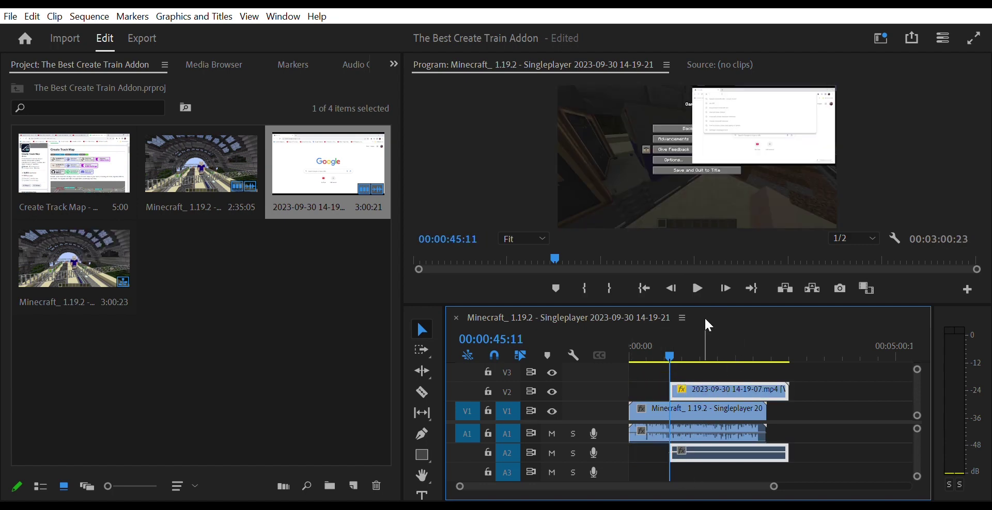
Add a text layer below the game menu at 00:00:38:12 and move its clip to V3, starting at 00:00:45:11.
{"action": "left_click", "coordinate": [649, 349]}
{"action": "left_click_drag", "start_coordinate": [650, 348], "coordinate": [664, 348]}
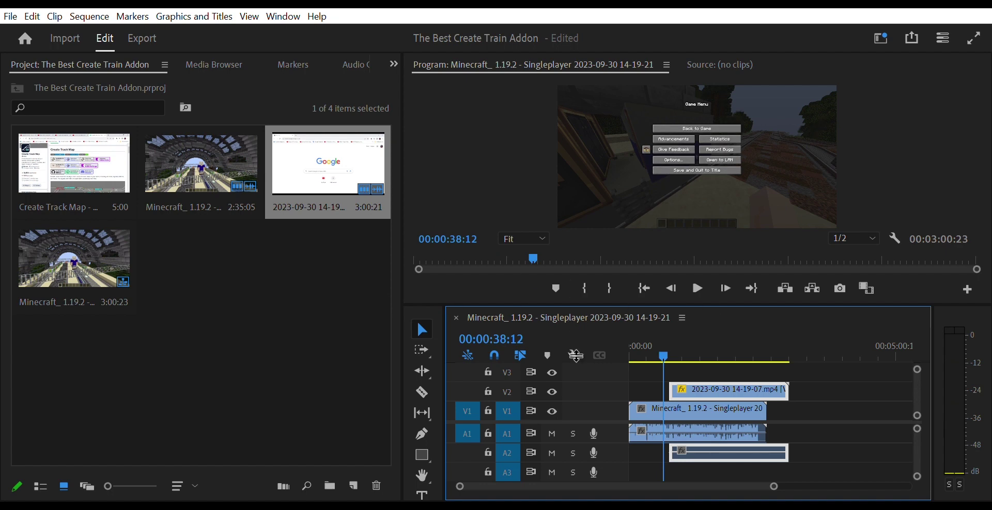
{"action": "left_click", "coordinate": [423, 495]}
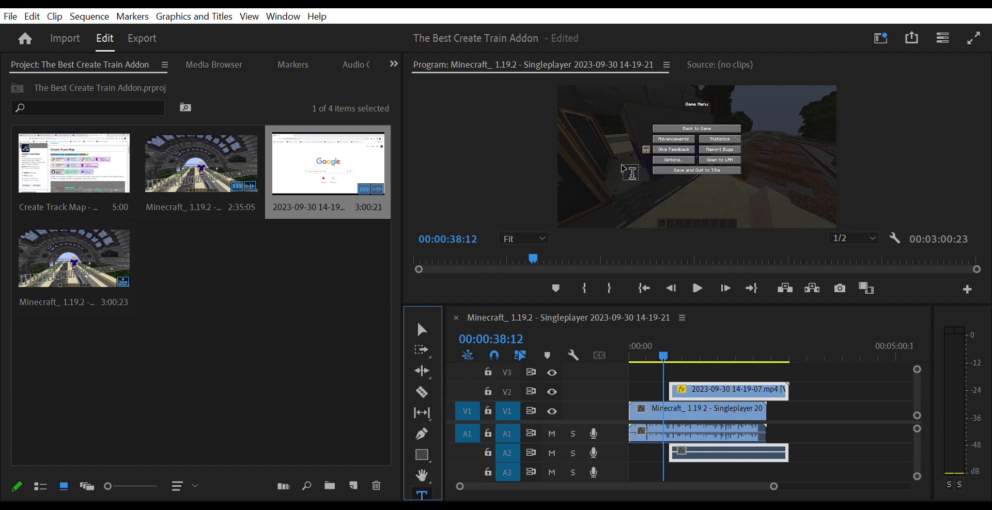
{"action": "left_click", "coordinate": [696, 186]}
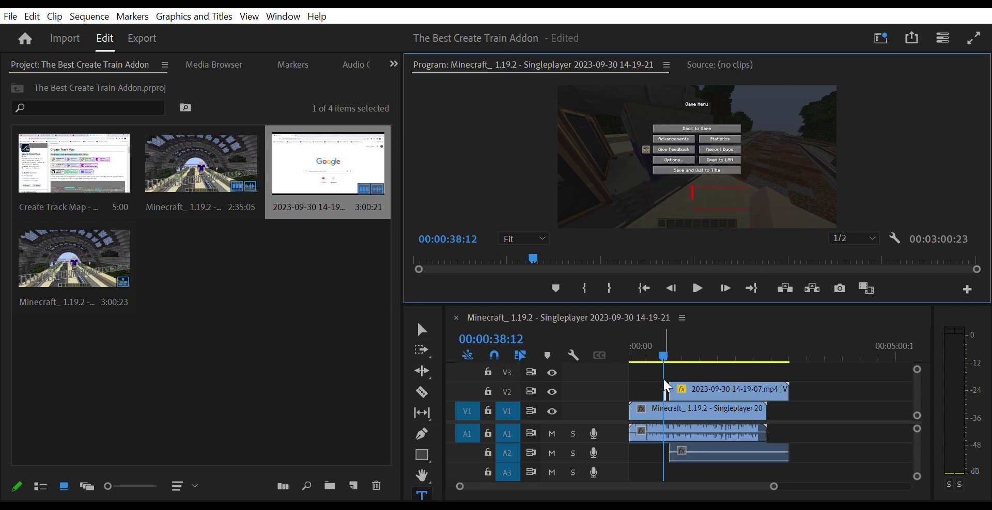
{"action": "left_click_drag", "start_coordinate": [666, 387], "coordinate": [678, 367]}
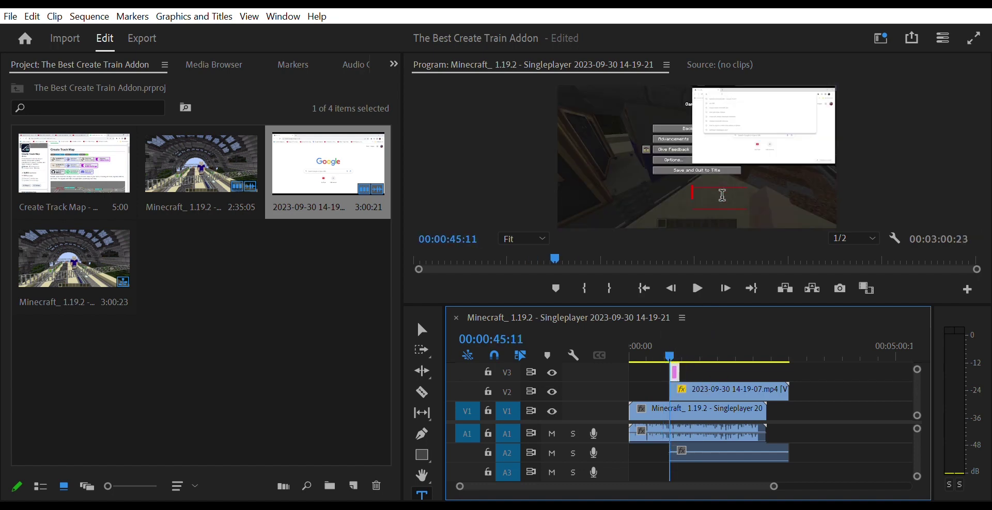
Replace the title's text "Look" with "Google".
{"action": "left_click", "coordinate": [723, 193]}
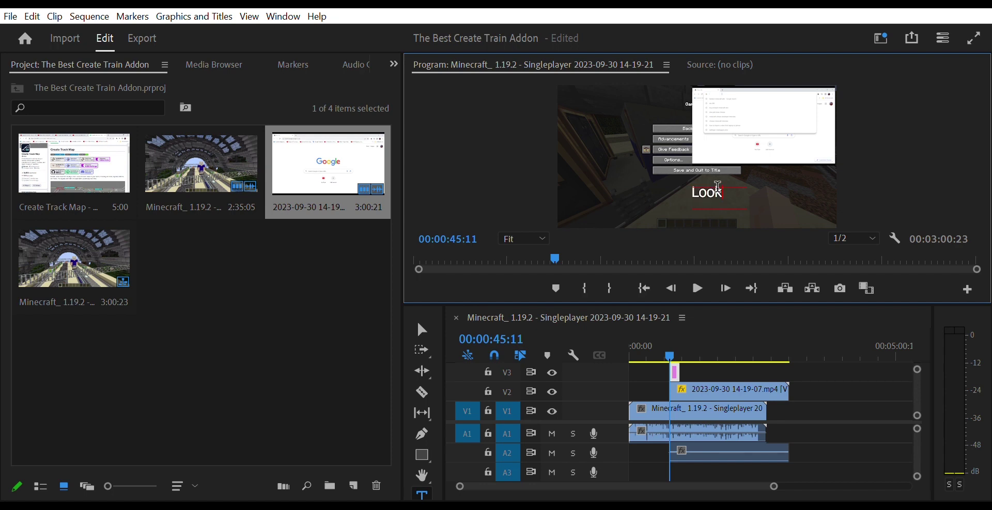
{"action": "key", "text": "BackSpace"}
{"action": "key", "text": "BackSpace"}
{"action": "key", "text": "BackSpace"}
{"action": "key", "text": "BackSpace"}
{"action": "type", "text": "Googl"}
{"action": "key", "text": "BackSpace"}
{"action": "key", "text": "BackSpace"}
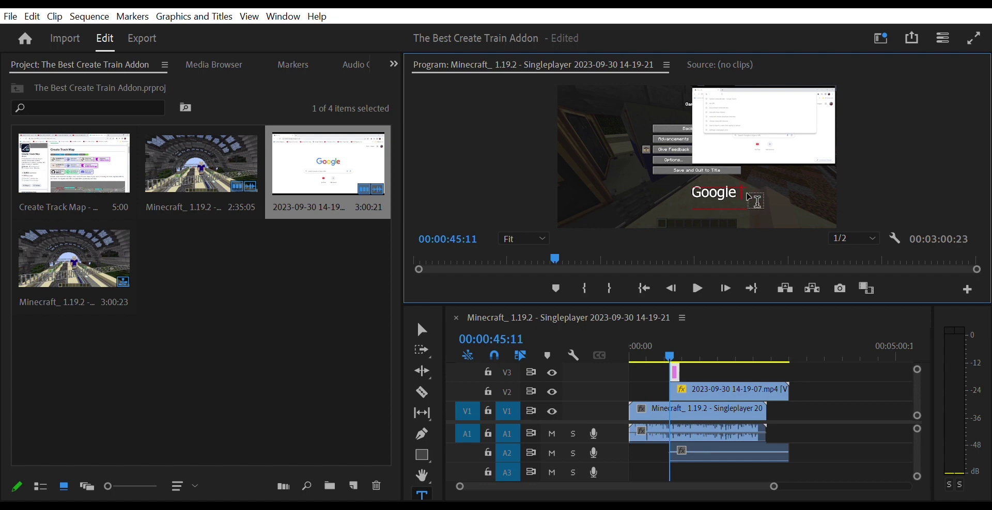
Add an arrow "->" after the word "Google" in the title.
{"action": "scroll", "coordinate": [739, 194], "scroll_direction": "up", "scroll_amount": 3}
{"action": "scroll", "coordinate": [740, 195], "scroll_direction": "down", "scroll_amount": 5}
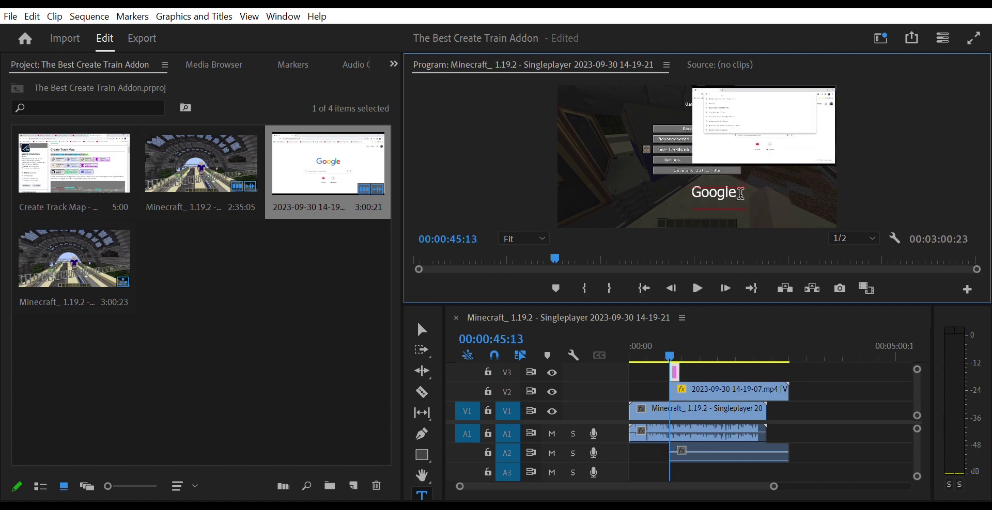
{"action": "left_click", "coordinate": [697, 189]}
{"action": "left_click", "coordinate": [745, 192]}
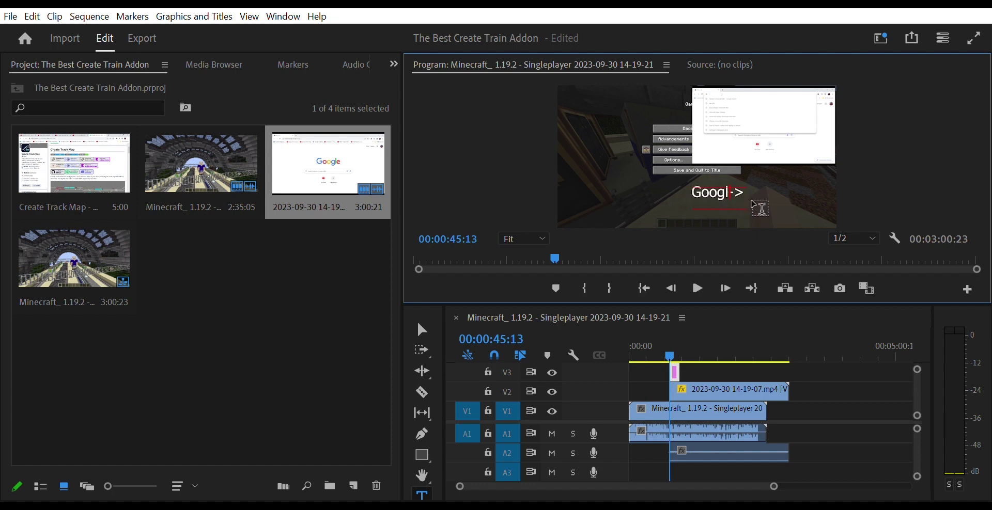
Open the "Google ->" title on V3 for editing in Essential Graphics and try its position animation.
{"action": "double_click", "coordinate": [674, 365]}
{"action": "left_click", "coordinate": [667, 193]}
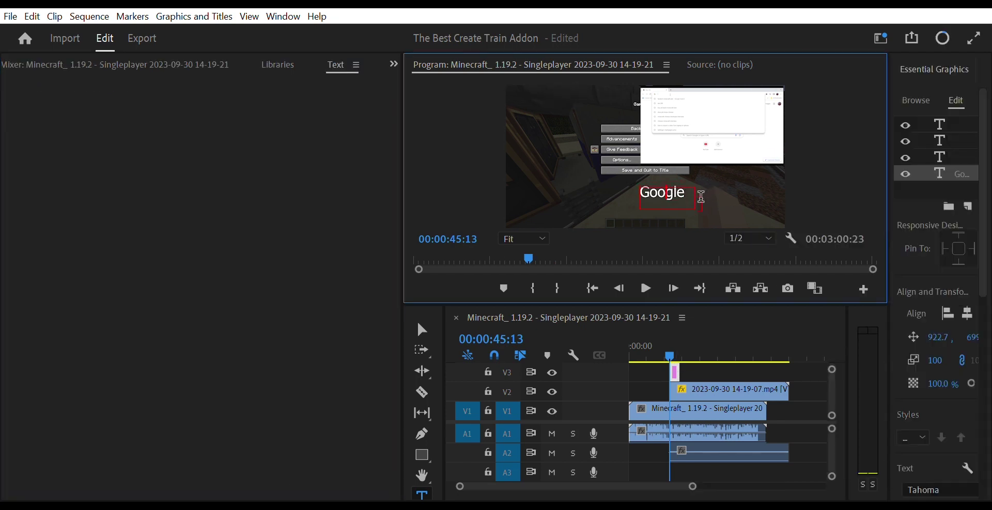
{"action": "left_click", "coordinate": [945, 336]}
{"action": "left_click", "coordinate": [913, 337]}
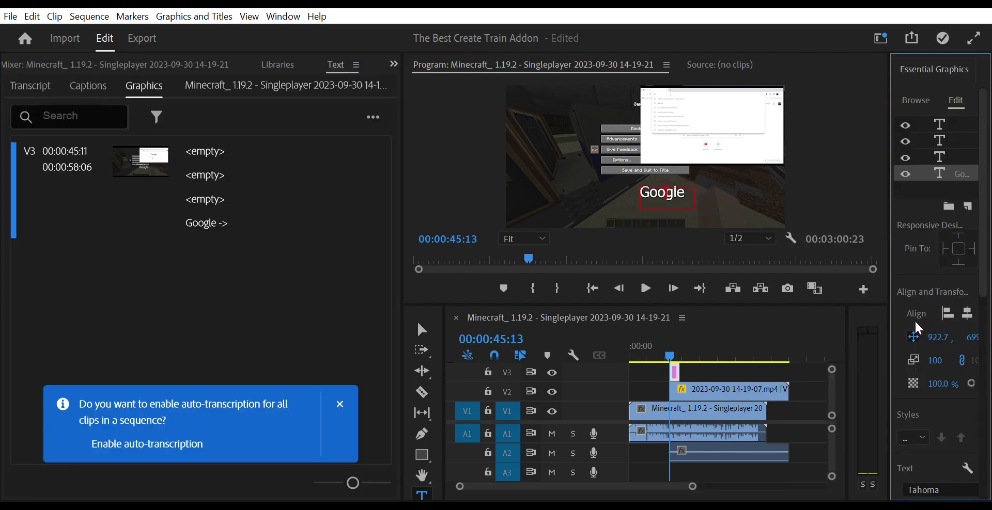
{"action": "left_click", "coordinate": [720, 210]}
{"action": "left_click", "coordinate": [746, 178]}
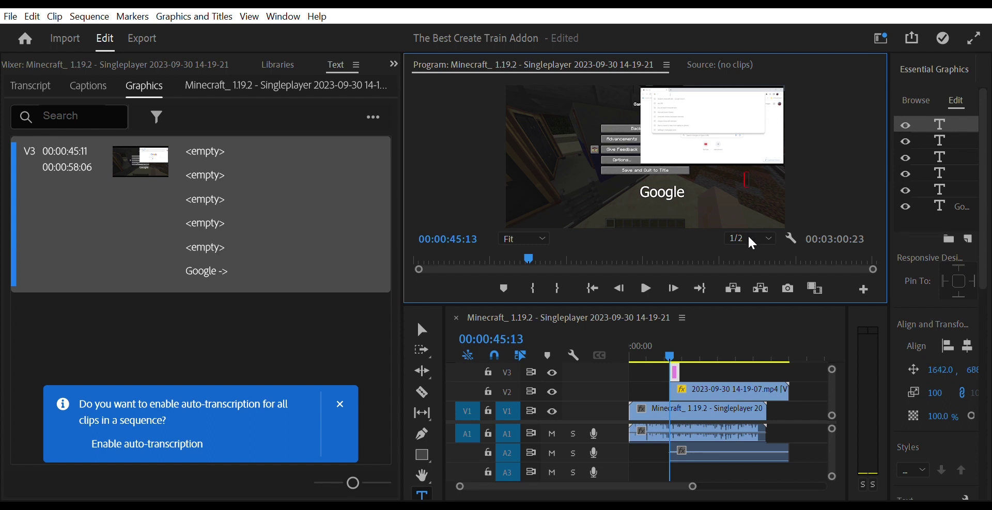
{"action": "key", "text": "Escape"}
{"action": "left_click", "coordinate": [664, 190]}
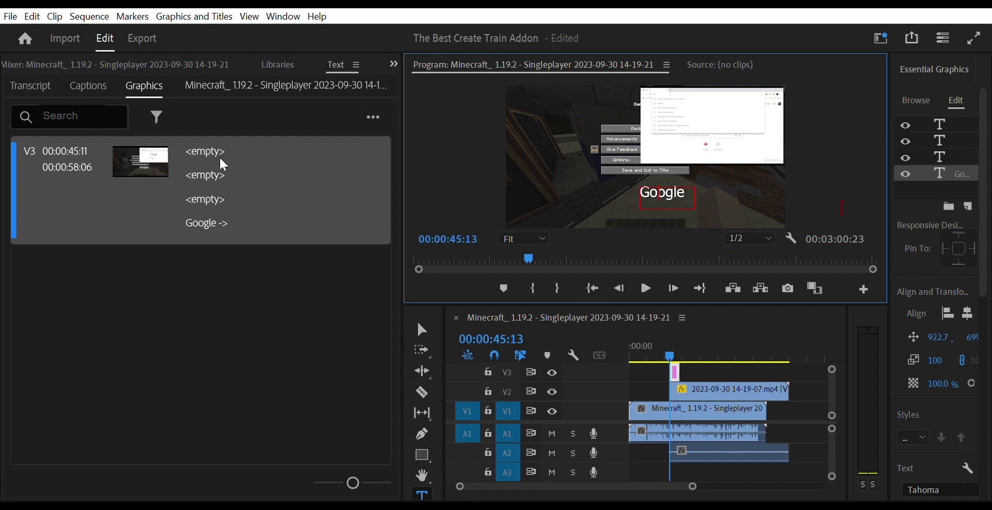
Check the transcript view and try the scale animation of the "Google ->" text layer.
{"action": "left_click", "coordinate": [30, 85]}
{"action": "left_click", "coordinate": [694, 193]}
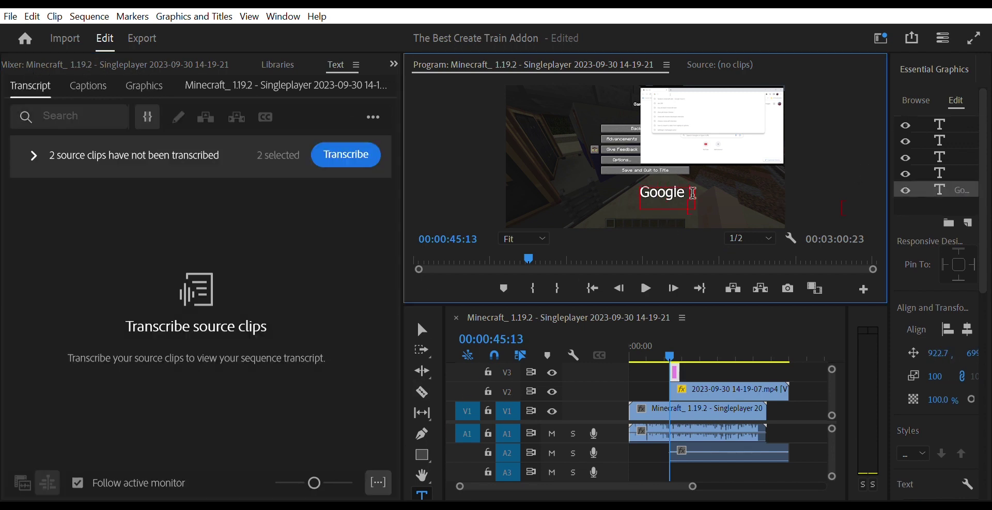
{"action": "scroll", "coordinate": [917, 256], "scroll_direction": "down", "scroll_amount": 3}
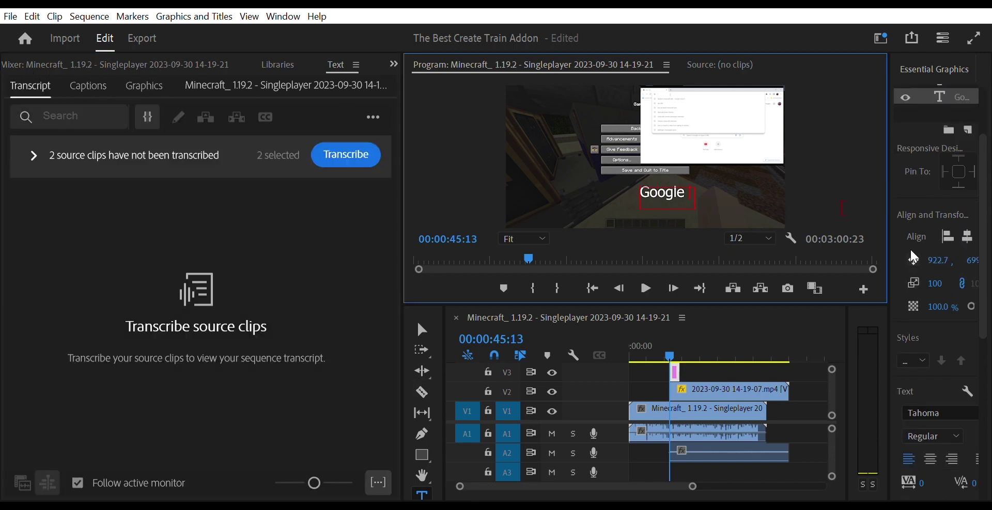
{"action": "left_click", "coordinate": [911, 280]}
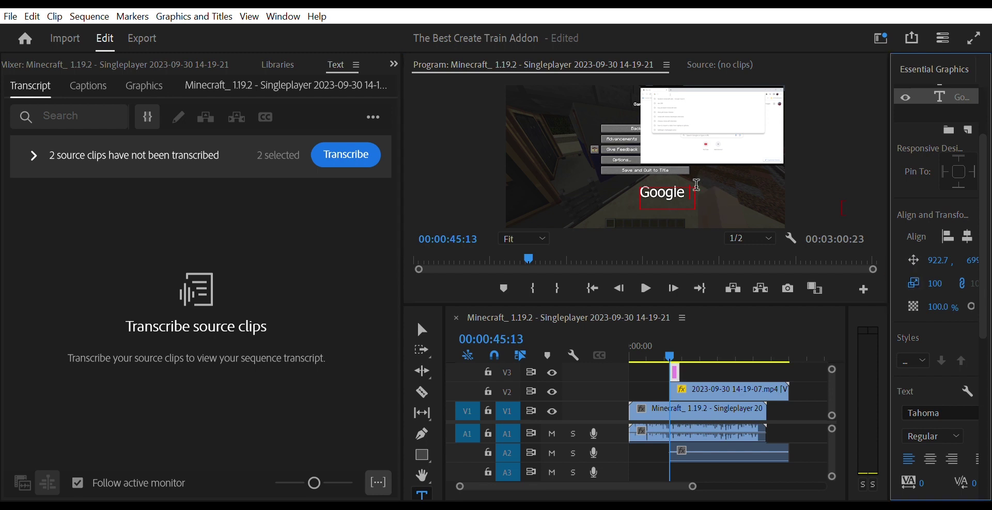
{"action": "left_click", "coordinate": [696, 186]}
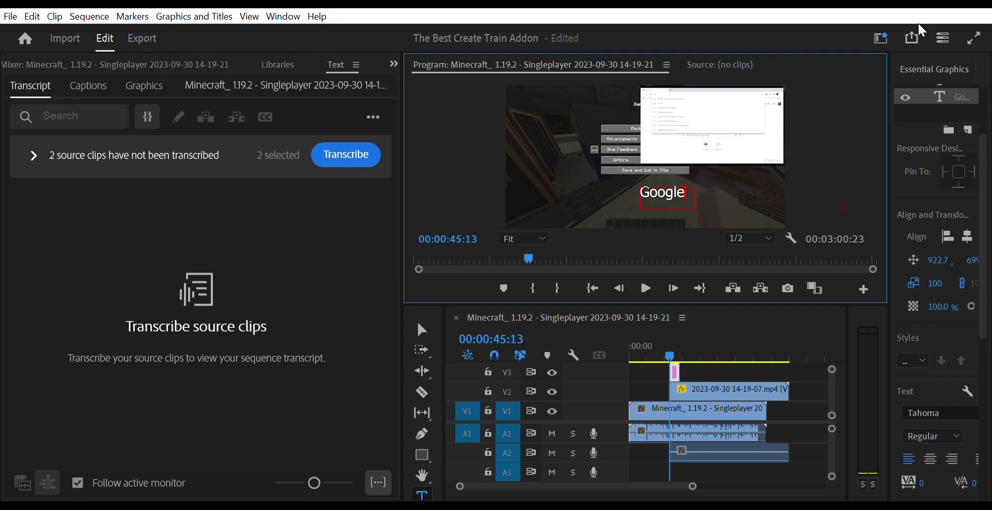
Switch to Chrome, search Google for "how to enlage a text box in adobe premiere pro" and open the Adobe community thread on text box size.
{"action": "left_click", "coordinate": [903, 5]}
{"action": "type", "text": "how to"}
{"action": "key", "text": "BackSpace"}
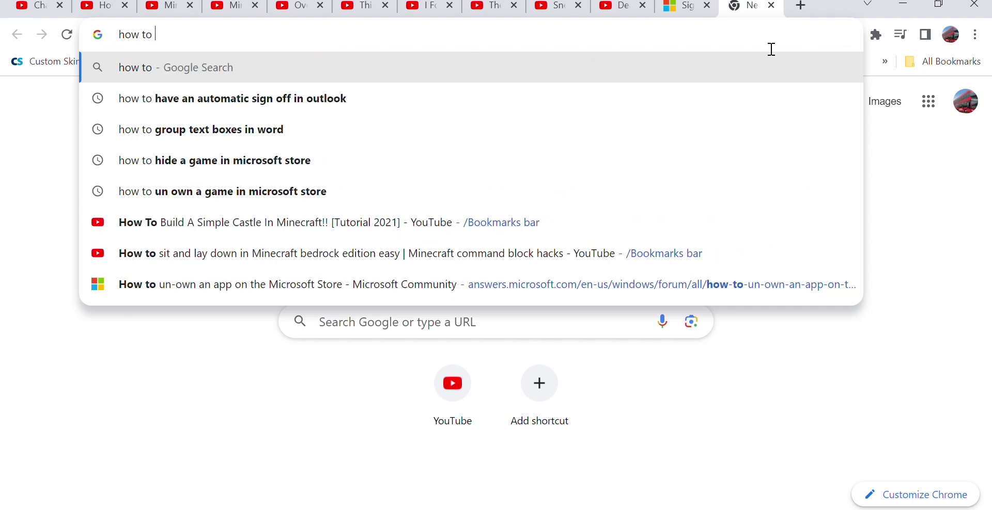
{"action": "type", "text": "enlage a te"}
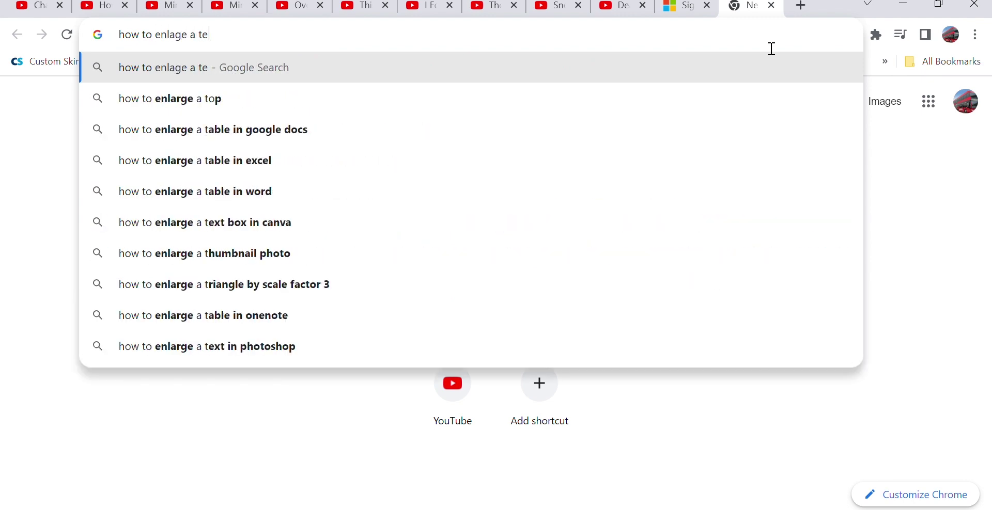
{"action": "type", "text": "xt box in adobe premiere pro"}
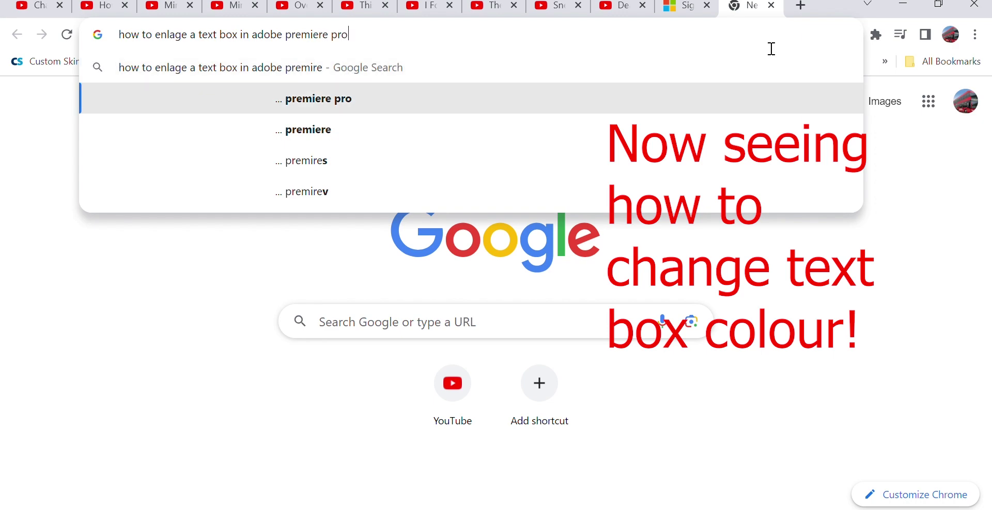
{"action": "key", "text": "Return"}
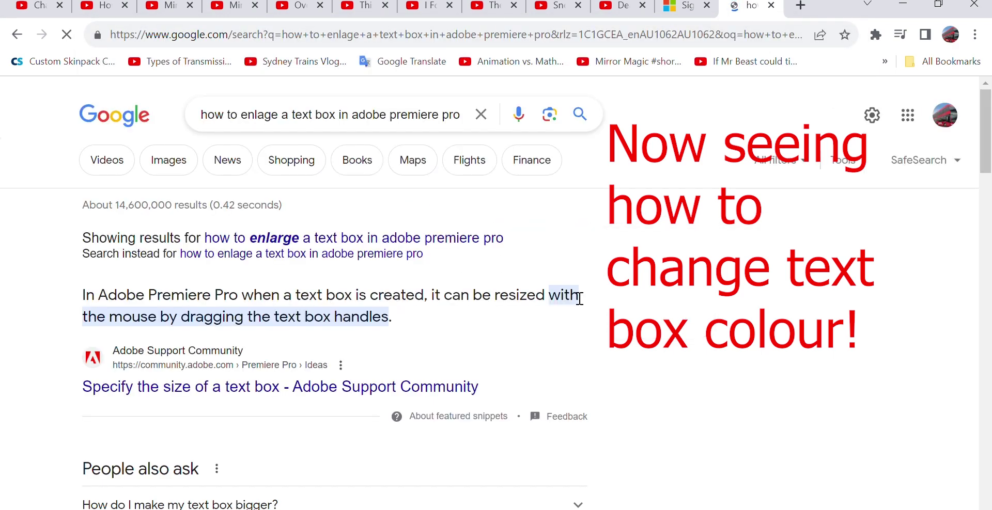
{"action": "scroll", "coordinate": [244, 295], "scroll_direction": "down", "scroll_amount": 9}
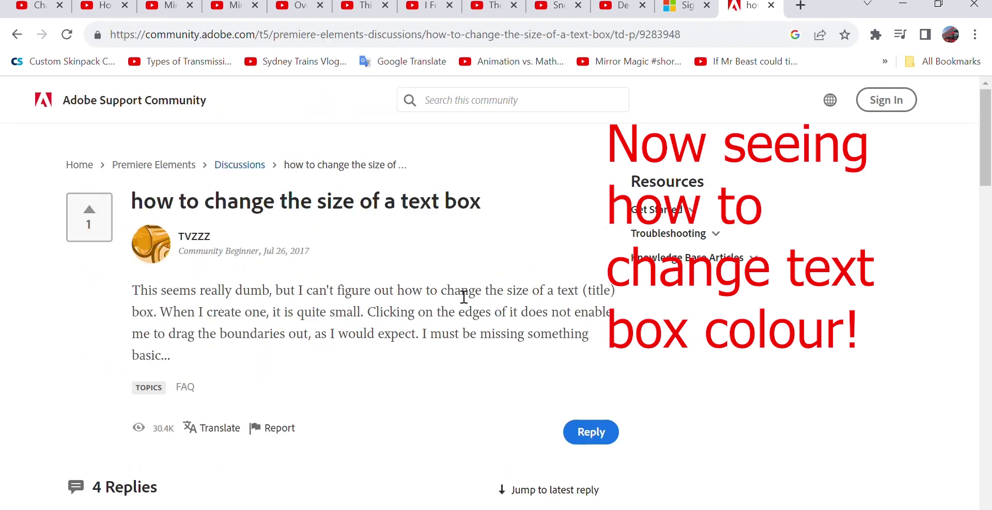
Read through the replies in the thread on text box size, including the attached screenshots, and return to the Google results.
{"action": "scroll", "coordinate": [364, 289], "scroll_direction": "down", "scroll_amount": 7}
{"action": "scroll", "coordinate": [355, 297], "scroll_direction": "down", "scroll_amount": 2}
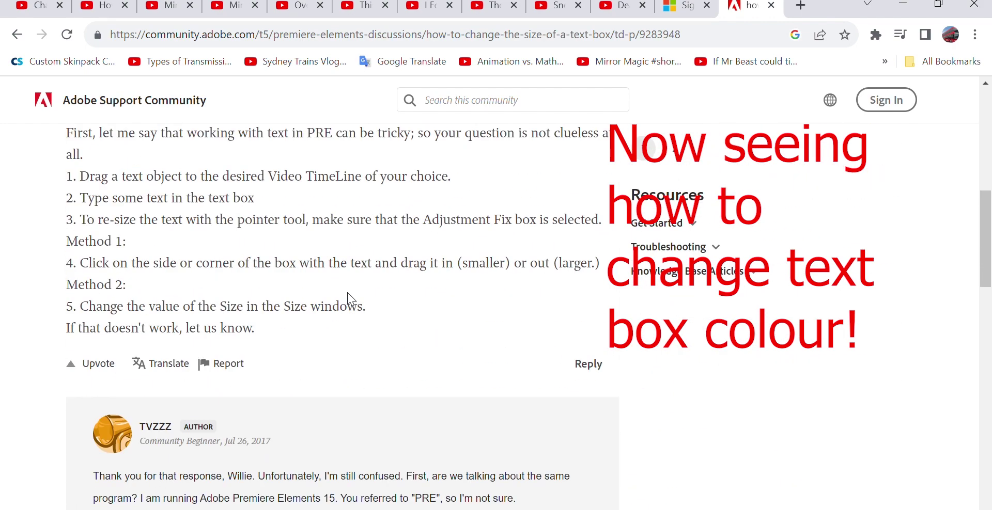
{"action": "left_click", "coordinate": [416, 509]}
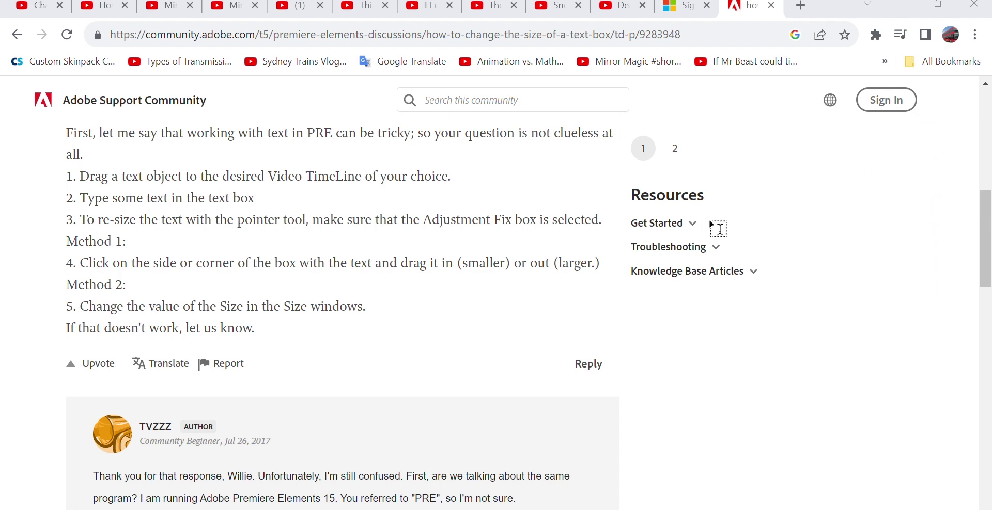
{"action": "scroll", "coordinate": [371, 459], "scroll_direction": "down", "scroll_amount": 6}
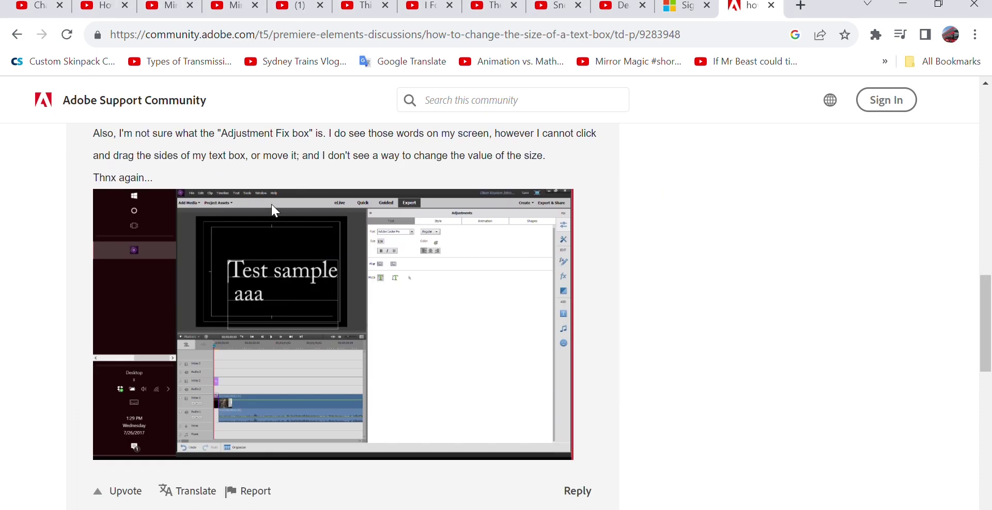
{"action": "scroll", "coordinate": [271, 207], "scroll_direction": "down", "scroll_amount": 10}
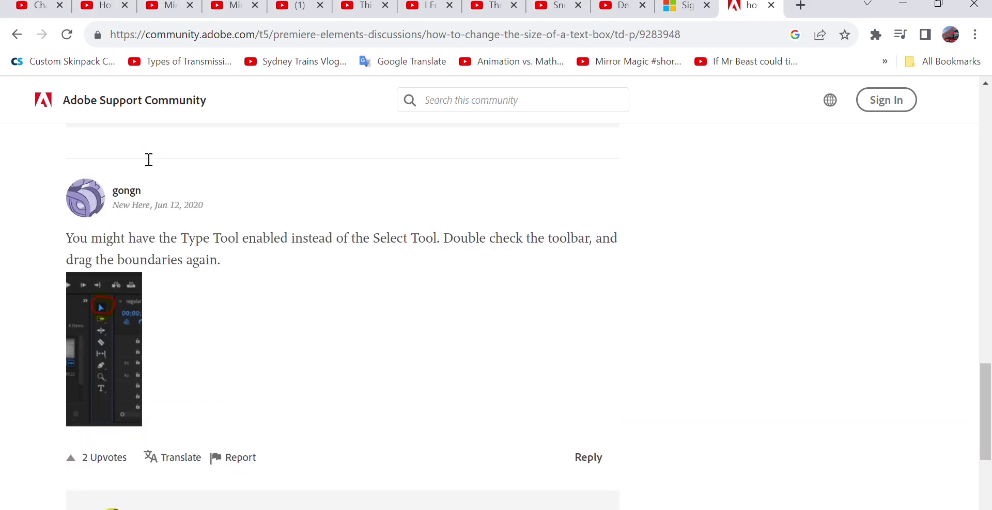
{"action": "left_click", "coordinate": [17, 34]}
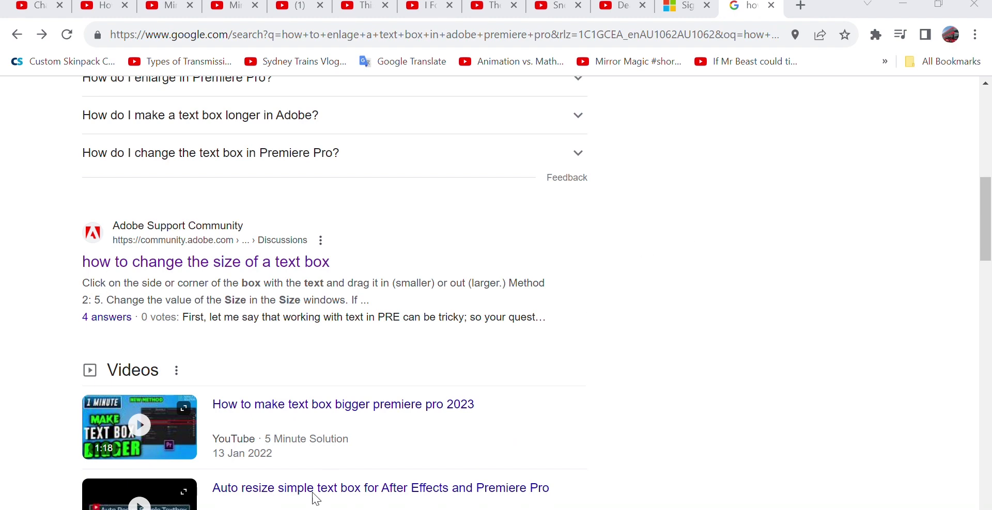
Switch back to Premiere Pro, move the "Google ->" title's anchor point just below its start, and tilt the text to about -18°.
{"action": "key", "text": "alt+Tab"}
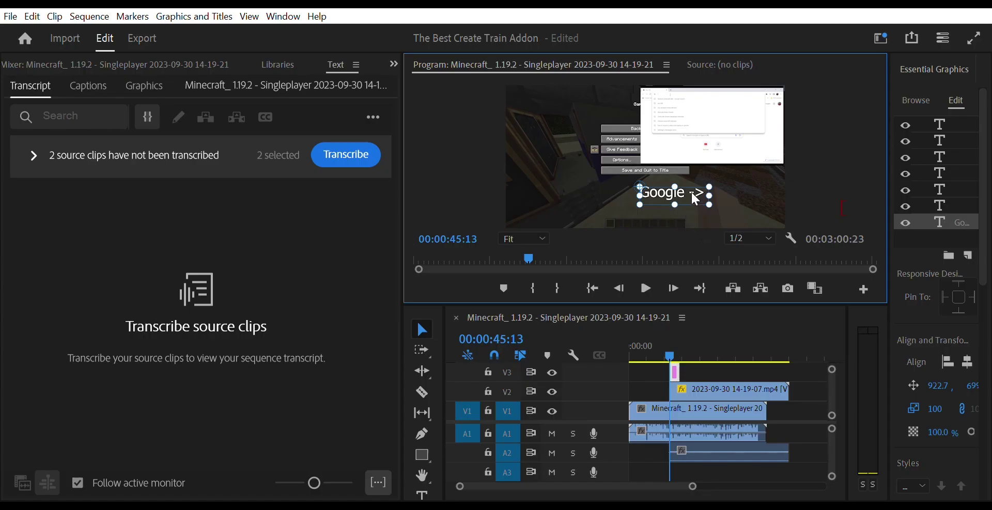
{"action": "mouse_move", "coordinate": [718, 195]}
{"action": "left_mouse_down"}
{"action": "mouse_move", "coordinate": [690, 196]}
{"action": "mouse_move", "coordinate": [730, 198]}
{"action": "mouse_move", "coordinate": [708, 200]}
{"action": "left_mouse_up"}
{"action": "left_click_drag", "start_coordinate": [639, 186], "coordinate": [632, 203]}
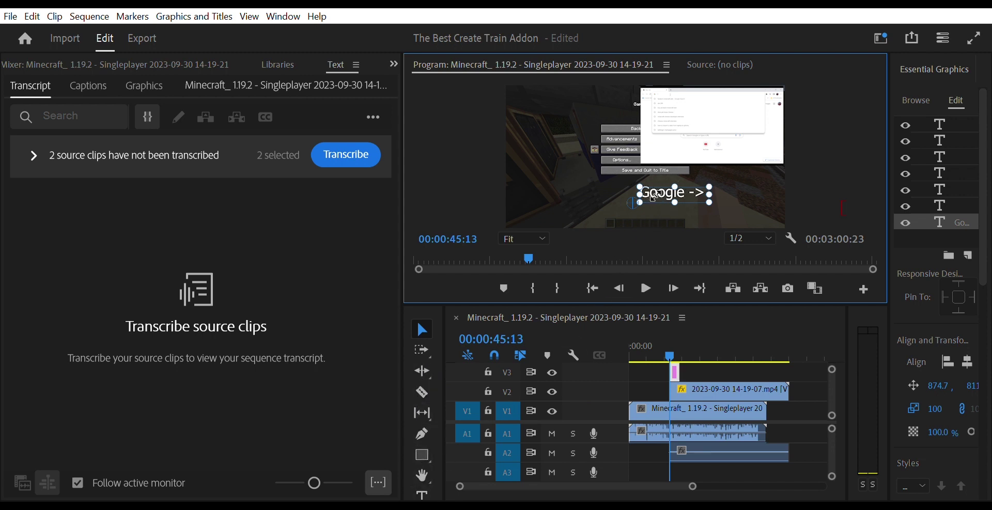
{"action": "mouse_move", "coordinate": [662, 198]}
{"action": "left_mouse_down"}
{"action": "mouse_move", "coordinate": [662, 206]}
{"action": "mouse_move", "coordinate": [657, 186]}
{"action": "left_mouse_up"}
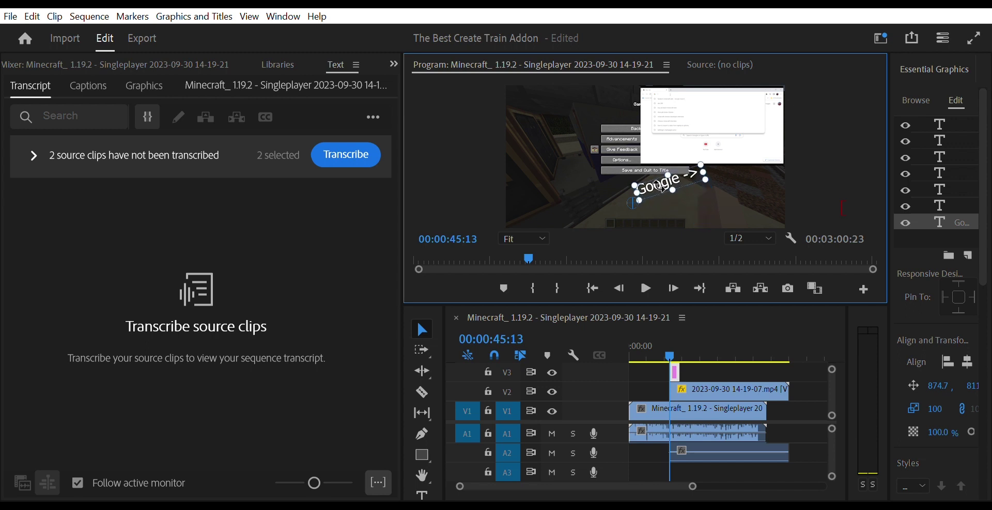
Delete the six empty text layers above the "Google ->" layer in the title graphic.
{"action": "double_click", "coordinate": [925, 213]}
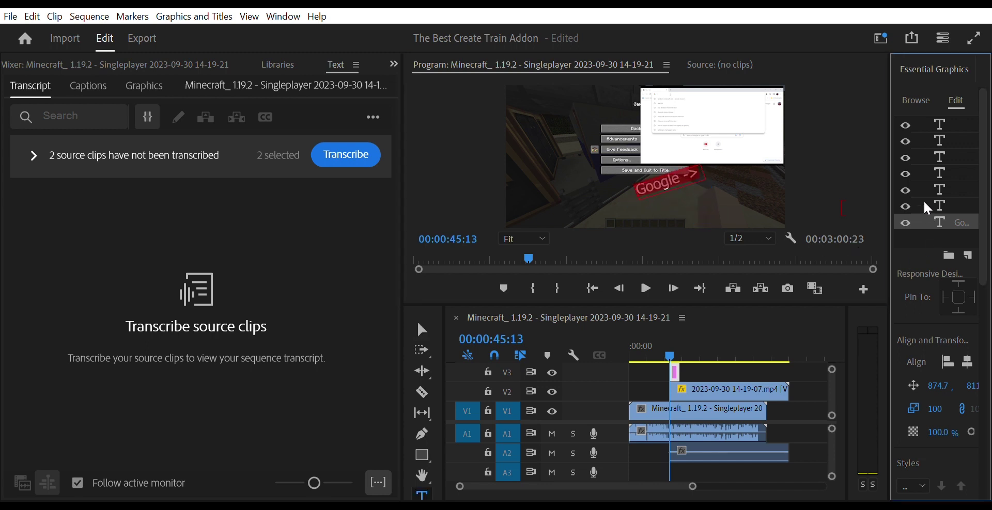
{"action": "left_click", "coordinate": [948, 222]}
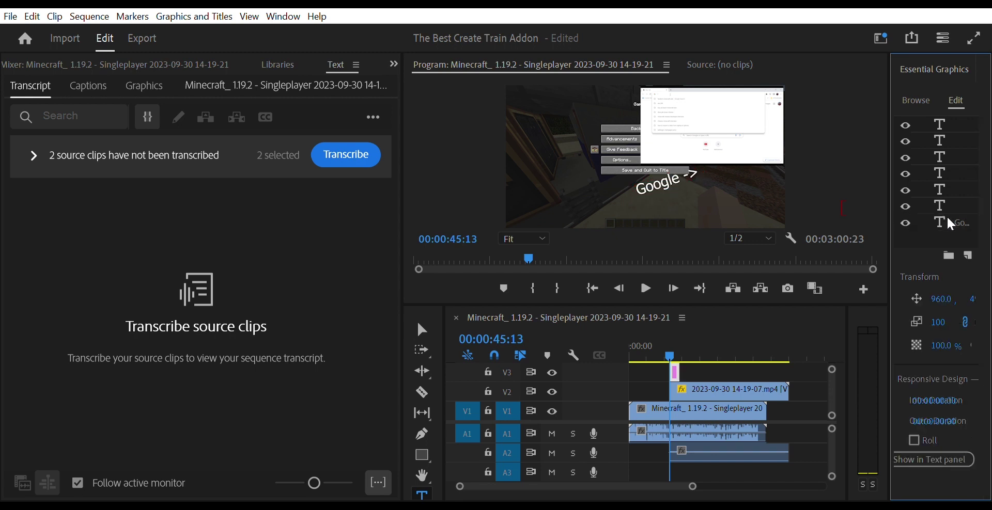
{"action": "left_click", "coordinate": [910, 200]}
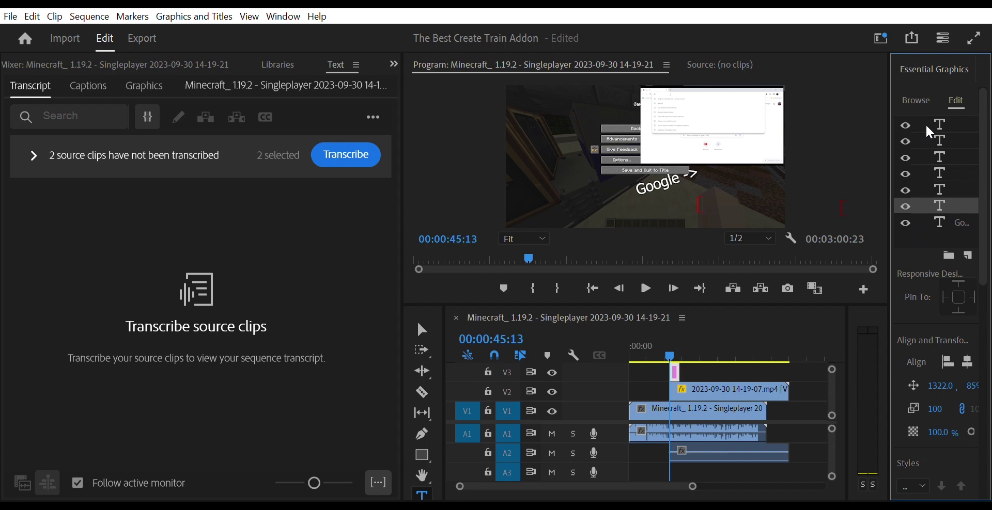
{"action": "left_click", "coordinate": [942, 123]}
{"action": "left_click", "coordinate": [923, 196], "text": "shift"}
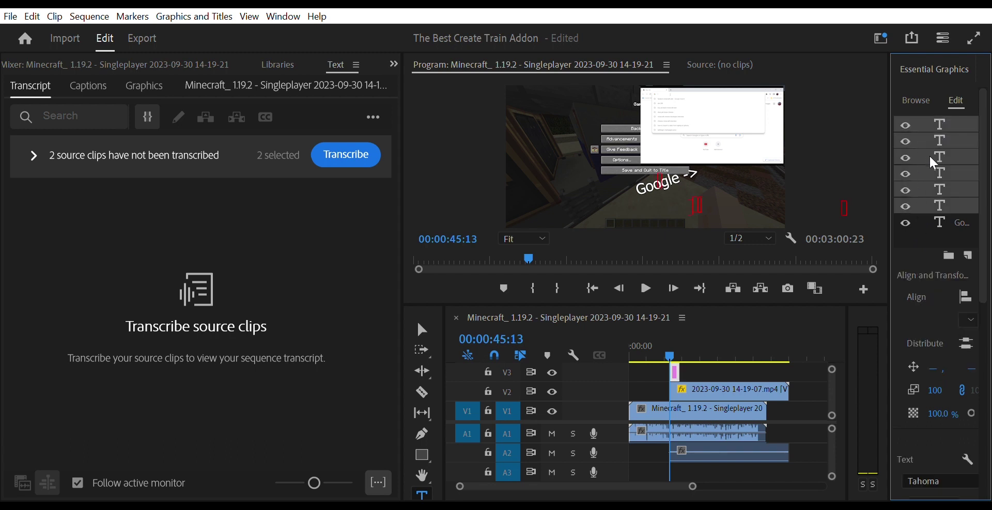
{"action": "key", "text": "Delete"}
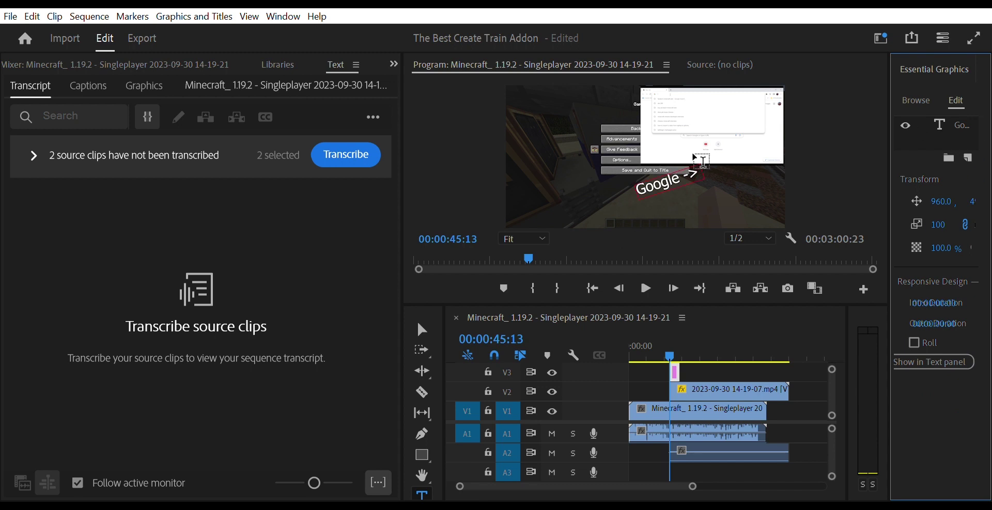
Move the tilted "Google ->" text to about 452.7, 421.7 so it points at the browser recording.
{"action": "left_click", "coordinate": [695, 169]}
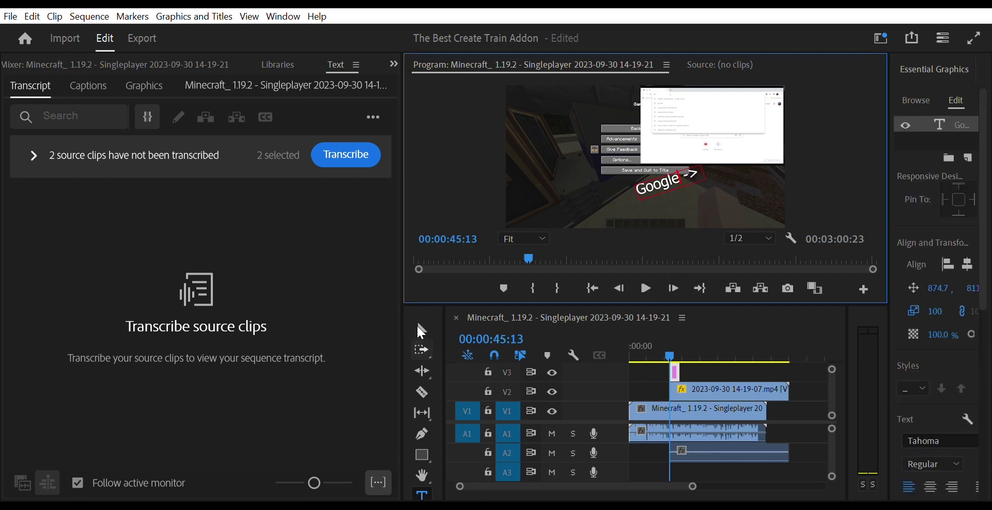
{"action": "key", "text": "v"}
{"action": "left_click_drag", "start_coordinate": [696, 176], "coordinate": [633, 119]}
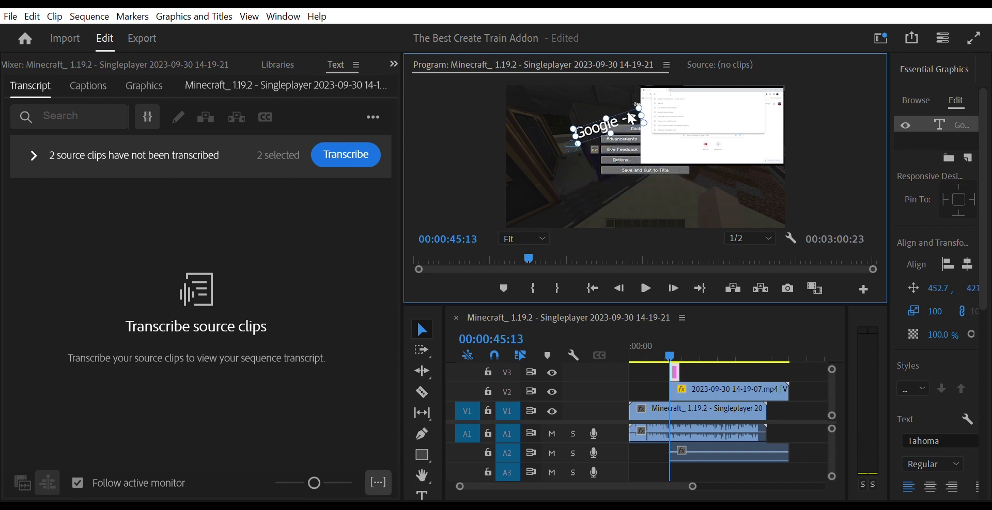
Widen the Essential Graphics area and change the fill colour of the "Google ->" text to red.
{"action": "scroll", "coordinate": [966, 376], "scroll_direction": "down", "scroll_amount": 2}
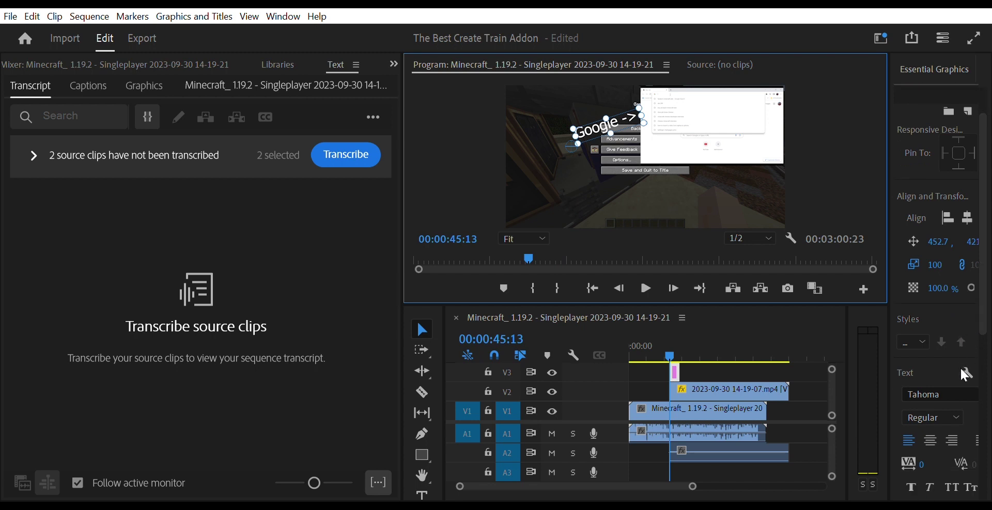
{"action": "left_click_drag", "start_coordinate": [900, 349], "coordinate": [802, 350]}
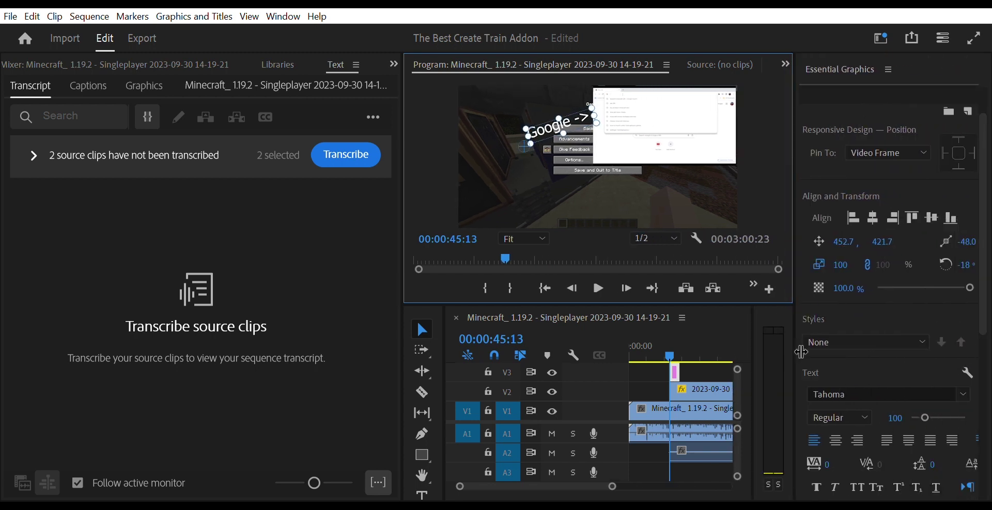
{"action": "scroll", "coordinate": [925, 347], "scroll_direction": "down", "scroll_amount": 5}
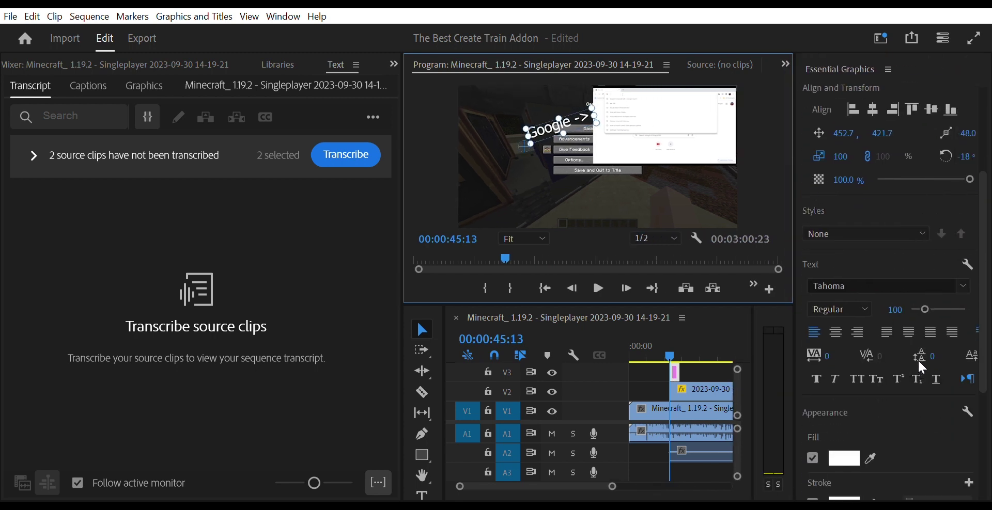
{"action": "scroll", "coordinate": [886, 377], "scroll_direction": "down", "scroll_amount": 4}
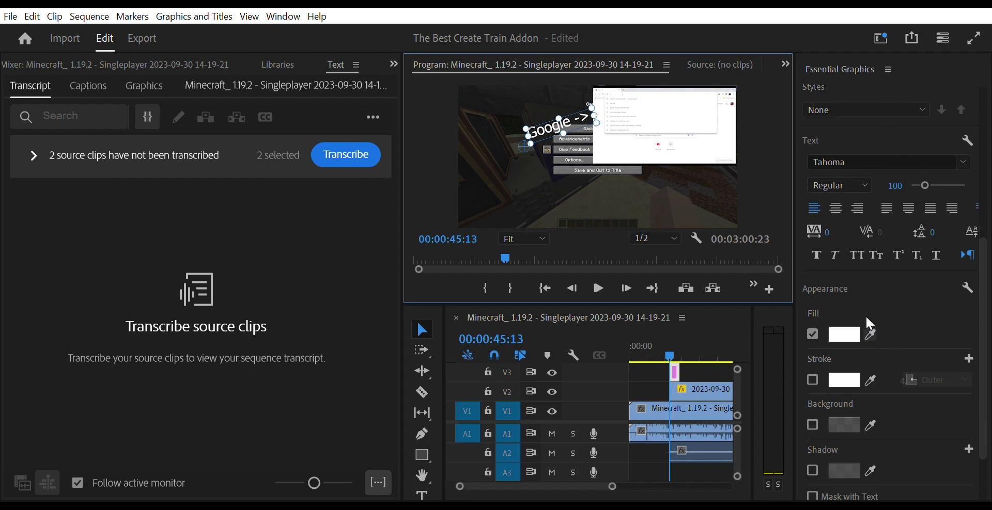
{"action": "left_click", "coordinate": [872, 335]}
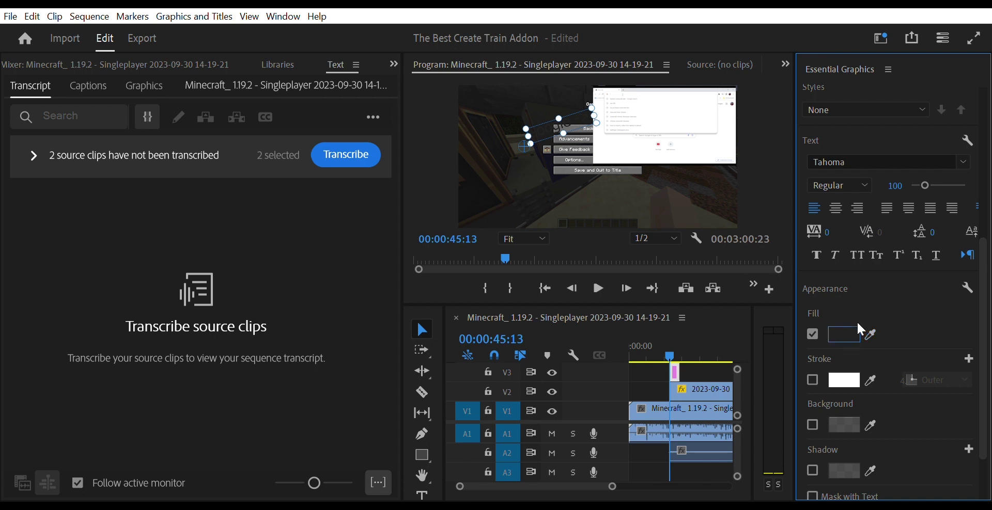
{"action": "left_click", "coordinate": [836, 328]}
{"action": "left_click", "coordinate": [621, 158]}
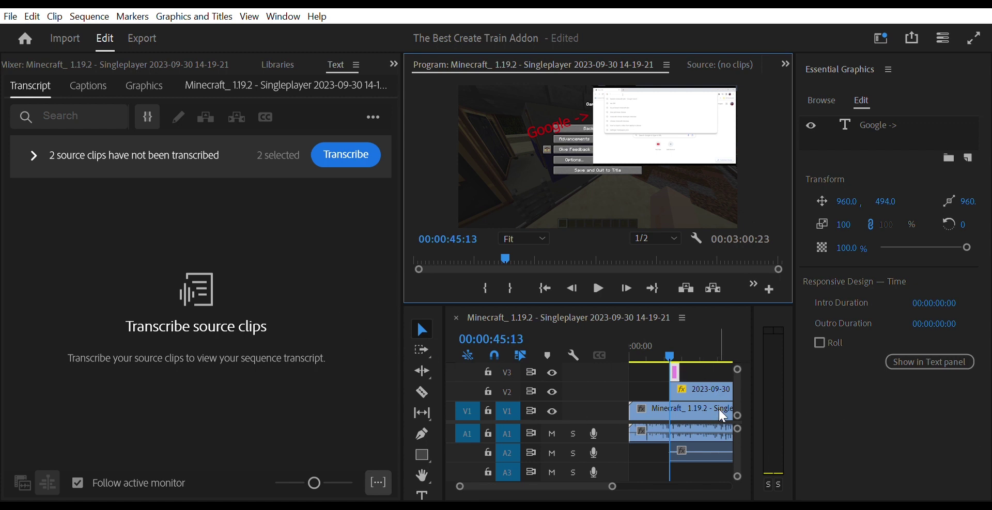
Extend the end of the "Google ->" title clip on V3 to roughly twice its length.
{"action": "left_click_drag", "start_coordinate": [680, 371], "coordinate": [694, 371]}
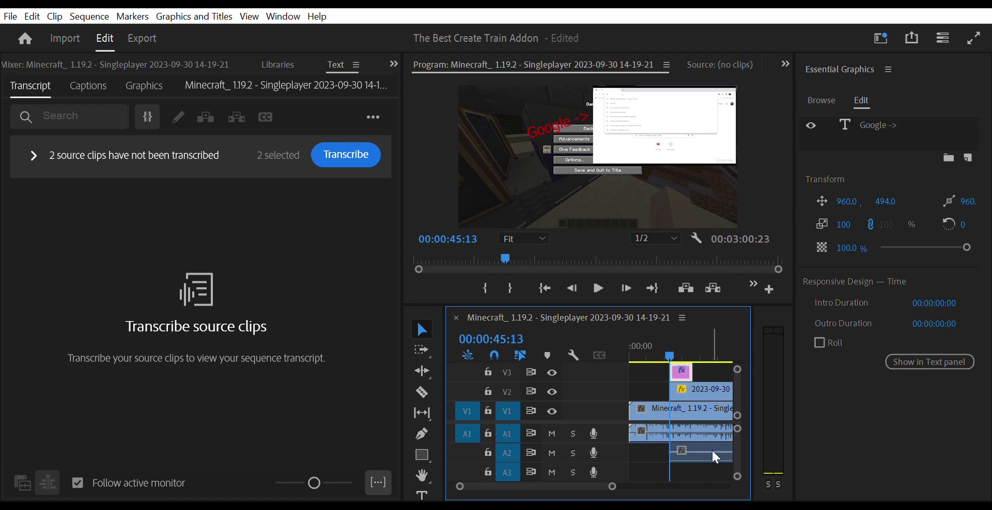
{"action": "scroll", "coordinate": [713, 450], "scroll_direction": "down", "scroll_amount": 5}
{"action": "scroll", "coordinate": [710, 446], "scroll_direction": "up", "scroll_amount": 5}
{"action": "scroll", "coordinate": [670, 341], "scroll_direction": "down", "scroll_amount": 5}
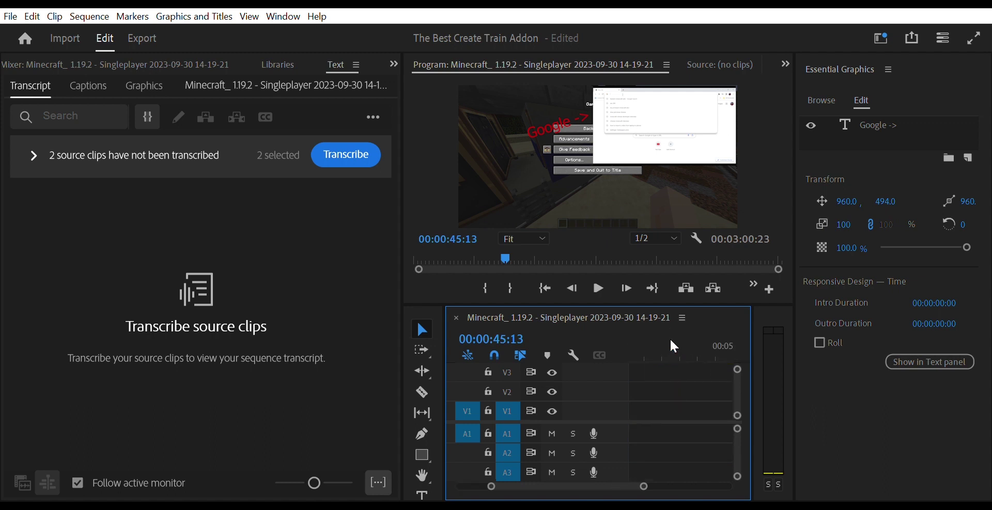
{"action": "scroll", "coordinate": [678, 358], "scroll_direction": "up", "scroll_amount": 5}
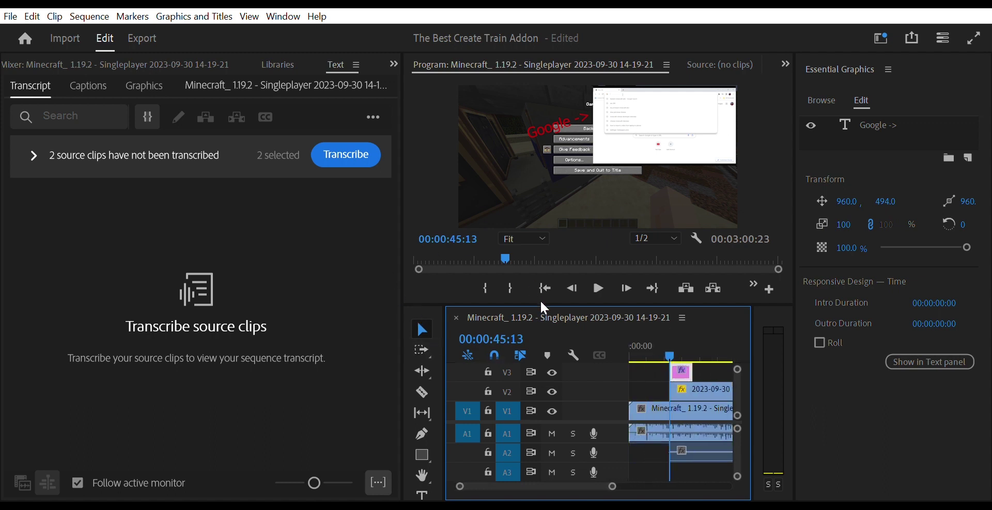
Play the sequence from 00:00:45:13 to preview the red title, and step back frame by frame to about 00:00:48:00.
{"action": "left_click", "coordinate": [600, 288]}
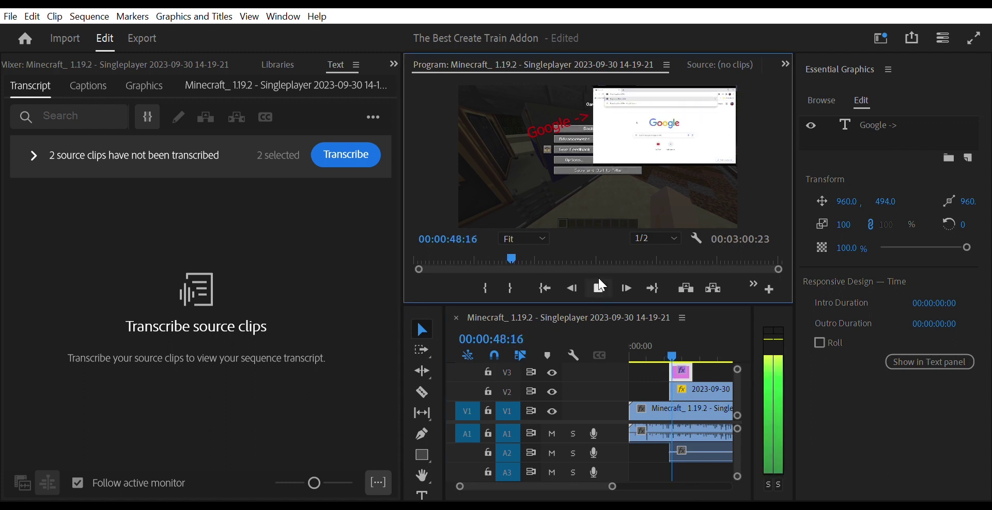
{"action": "key", "text": "Left"}
{"action": "key", "text": "Left"}
{"action": "key", "text": "Left"}
{"action": "key", "text": "Left"}
{"action": "key", "text": "Left"}
{"action": "key", "text": "Left"}
{"action": "key", "text": "Left"}
{"action": "key", "text": "Left"}
{"action": "key", "text": "Left"}
{"action": "key", "text": "Left"}
{"action": "key", "text": "Left"}
{"action": "key", "text": "Left"}
{"action": "key", "text": "Left"}
{"action": "key", "text": "Left"}
{"action": "key", "text": "Left"}
{"action": "key", "text": "Left"}
{"action": "key", "text": "Left"}
{"action": "key", "text": "Left"}
{"action": "key", "text": "Left"}
{"action": "key", "text": "Left"}
Jump to about 00:02:30 in the sequence and play it to check where the Minecraft footage ends.
{"action": "scroll", "coordinate": [692, 401], "scroll_direction": "down", "scroll_amount": 5}
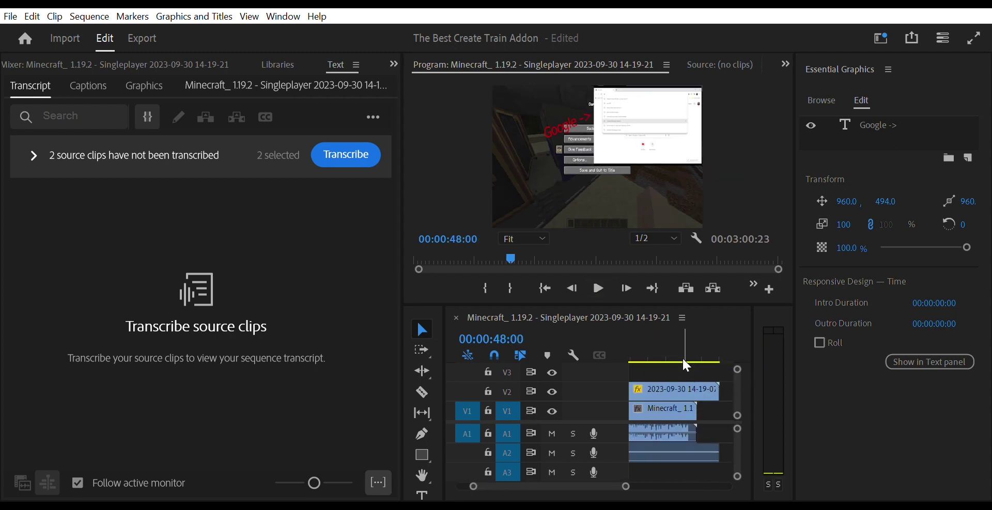
{"action": "left_click", "coordinate": [696, 352]}
{"action": "left_click", "coordinate": [693, 344]}
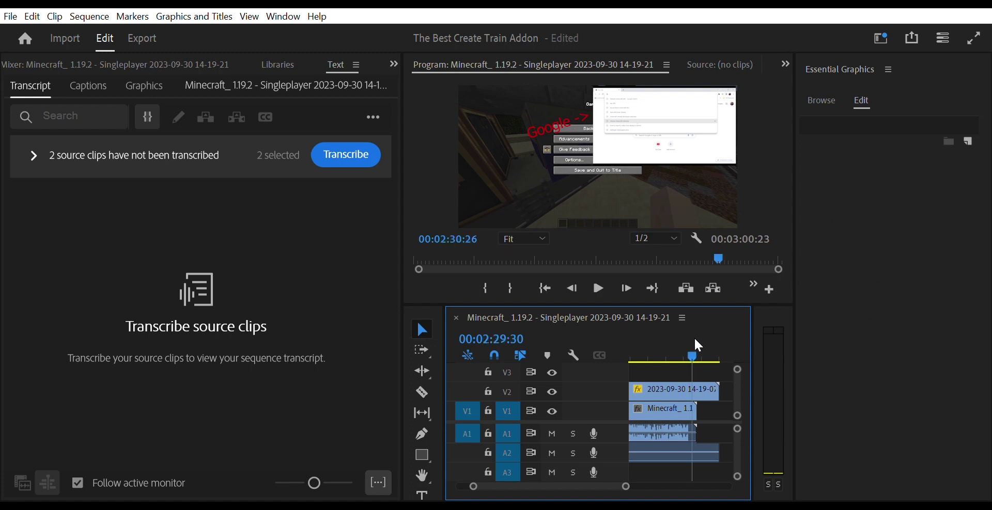
{"action": "left_click", "coordinate": [600, 289]}
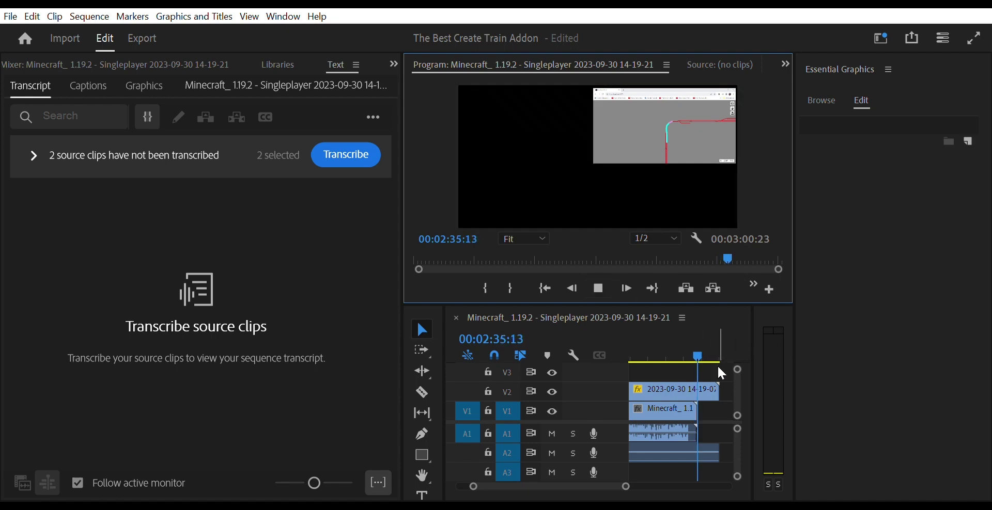
Trim the end of the browser recording on V2 and its audio to the end of the Minecraft footage at 00:02:35:05.
{"action": "mouse_move", "coordinate": [718, 385]}
{"action": "left_mouse_down"}
{"action": "mouse_move", "coordinate": [727, 379]}
{"action": "mouse_move", "coordinate": [713, 378]}
{"action": "mouse_move", "coordinate": [728, 382]}
{"action": "left_mouse_up"}
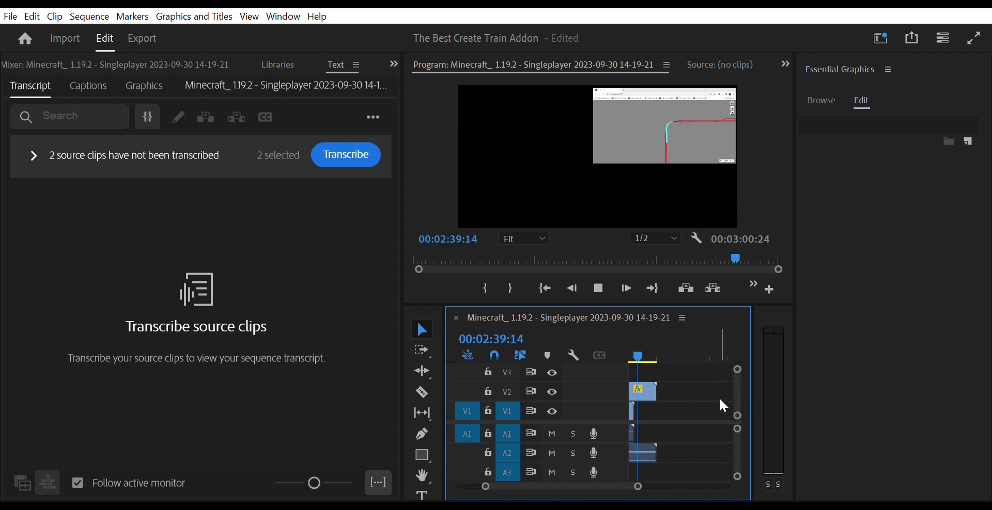
{"action": "scroll", "coordinate": [720, 397], "scroll_direction": "up", "scroll_amount": 1}
{"action": "scroll", "coordinate": [727, 393], "scroll_direction": "down", "scroll_amount": 1}
{"action": "scroll", "coordinate": [728, 396], "scroll_direction": "up", "scroll_amount": 1}
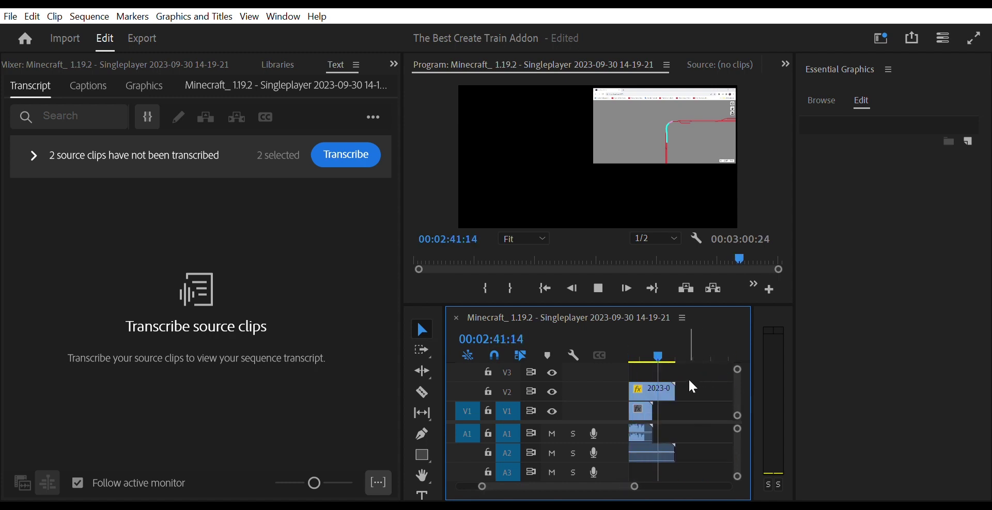
{"action": "left_click_drag", "start_coordinate": [676, 388], "coordinate": [669, 390]}
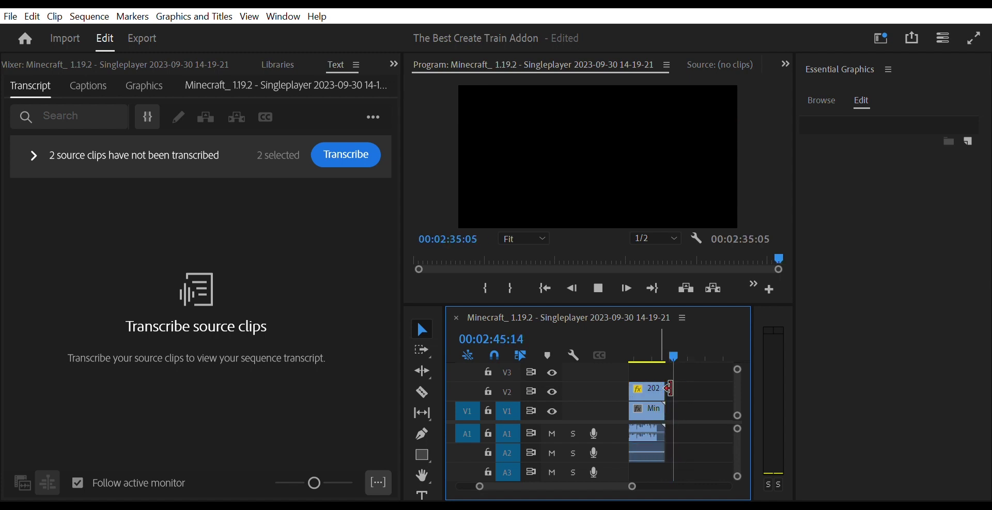
{"action": "scroll", "coordinate": [723, 429], "scroll_direction": "down", "scroll_amount": 2}
{"action": "scroll", "coordinate": [723, 430], "scroll_direction": "up", "scroll_amount": 2}
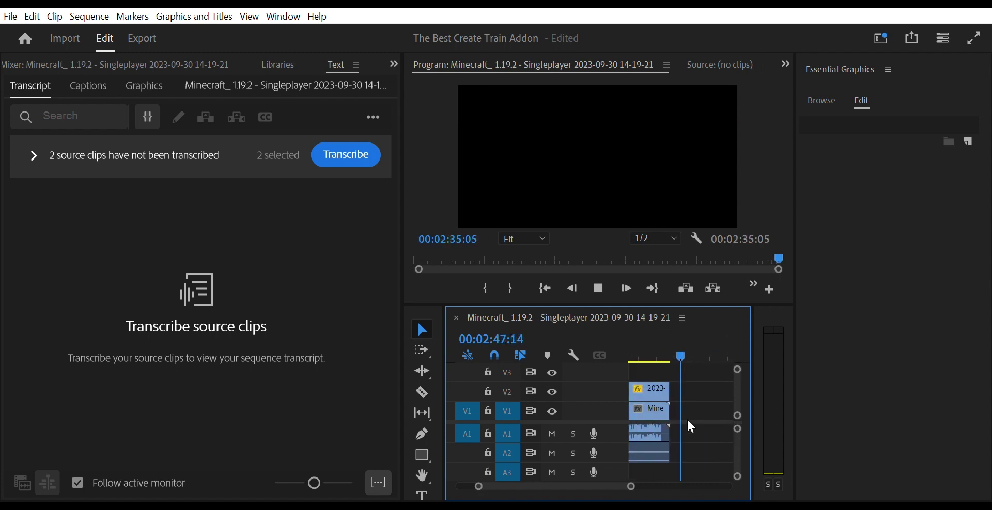
{"action": "scroll", "coordinate": [689, 422], "scroll_direction": "down", "scroll_amount": 1}
{"action": "scroll", "coordinate": [686, 419], "scroll_direction": "up", "scroll_amount": 1}
{"action": "scroll", "coordinate": [682, 417], "scroll_direction": "down", "scroll_amount": 1}
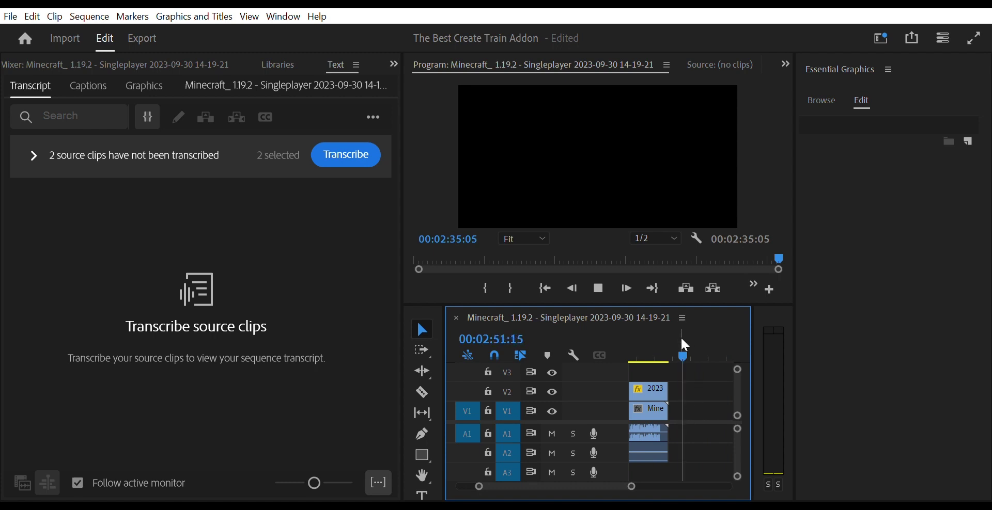
Stop the playback and open the export settings for the sequence.
{"action": "left_click", "coordinate": [599, 287]}
{"action": "scroll", "coordinate": [673, 393], "scroll_direction": "up", "scroll_amount": 5}
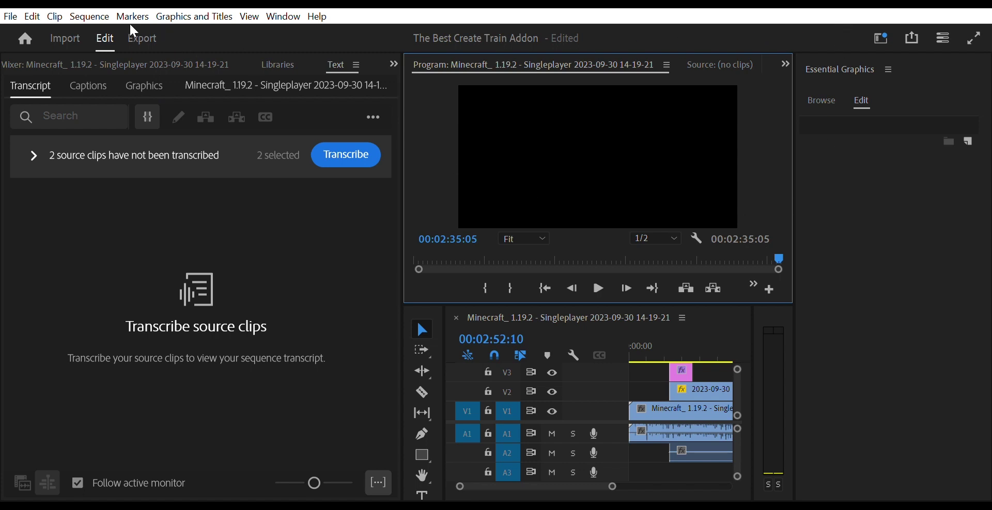
{"action": "left_click", "coordinate": [147, 36]}
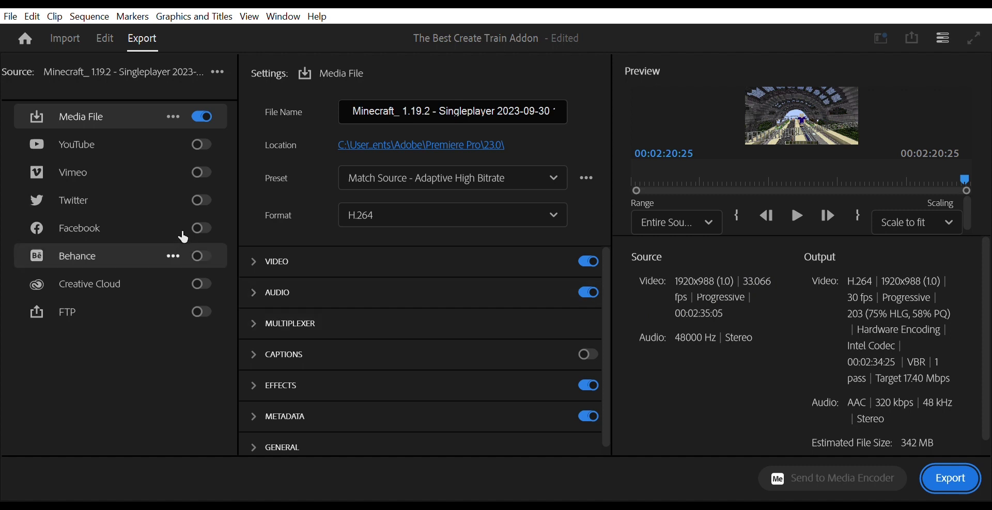
Check the basic video settings and output summary, and export the sequence as H.264 with the Match Source - Adaptive High Bitrate preset.
{"action": "left_click", "coordinate": [486, 262]}
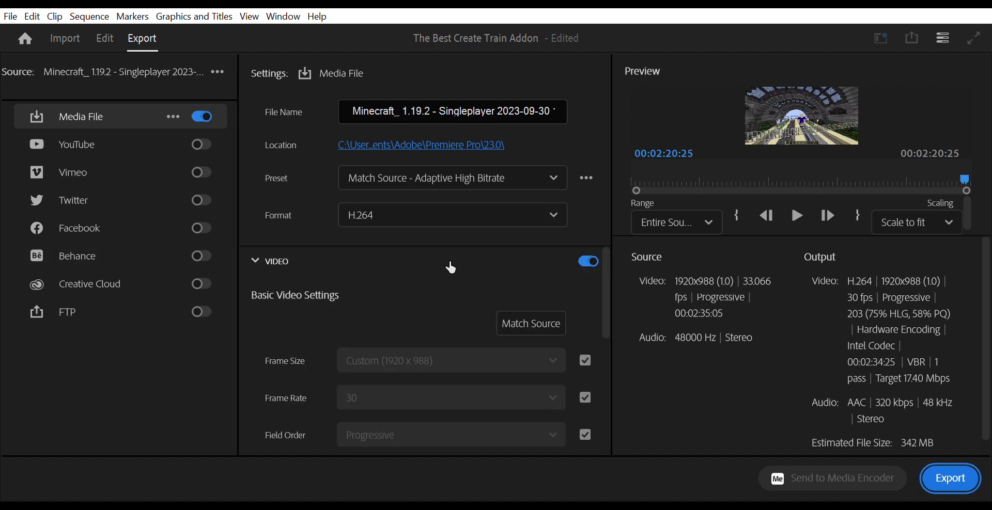
{"action": "scroll", "coordinate": [359, 267], "scroll_direction": "down", "scroll_amount": 2}
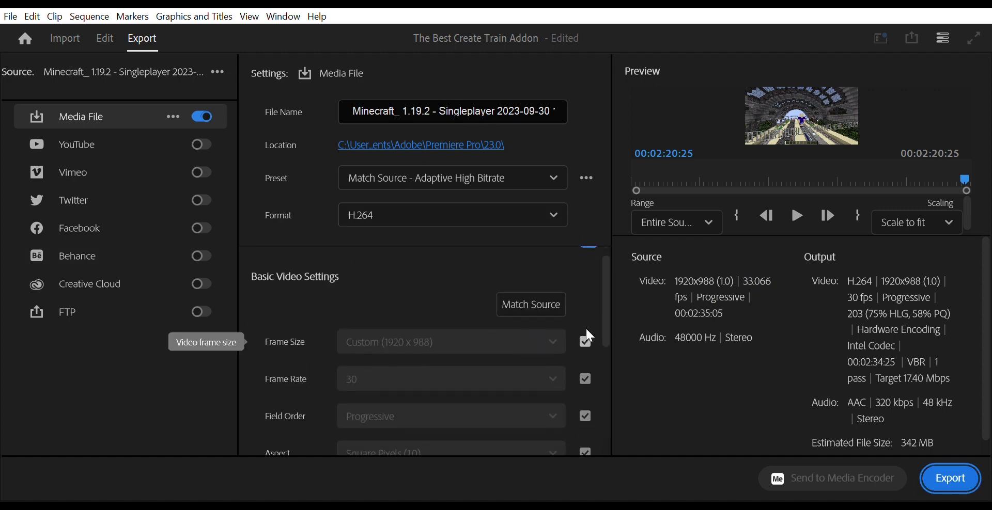
{"action": "scroll", "coordinate": [366, 260], "scroll_direction": "up", "scroll_amount": 1}
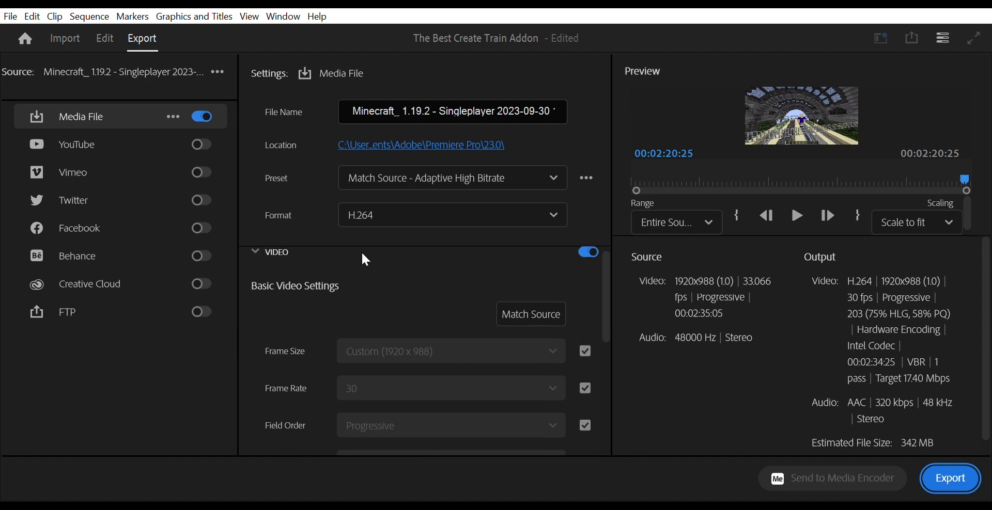
{"action": "left_click", "coordinate": [310, 248]}
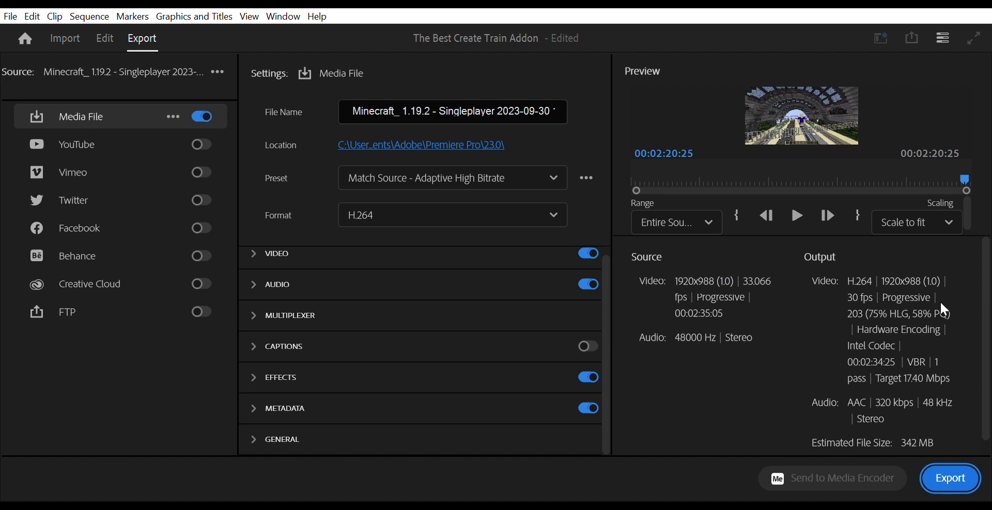
{"action": "scroll", "coordinate": [941, 306], "scroll_direction": "down", "scroll_amount": 1}
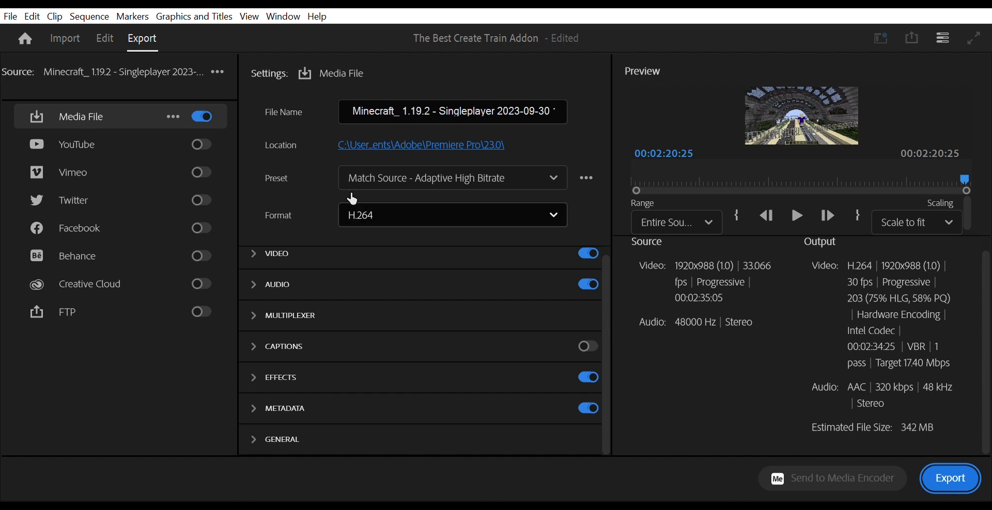
{"action": "scroll", "coordinate": [447, 261], "scroll_direction": "up", "scroll_amount": 1}
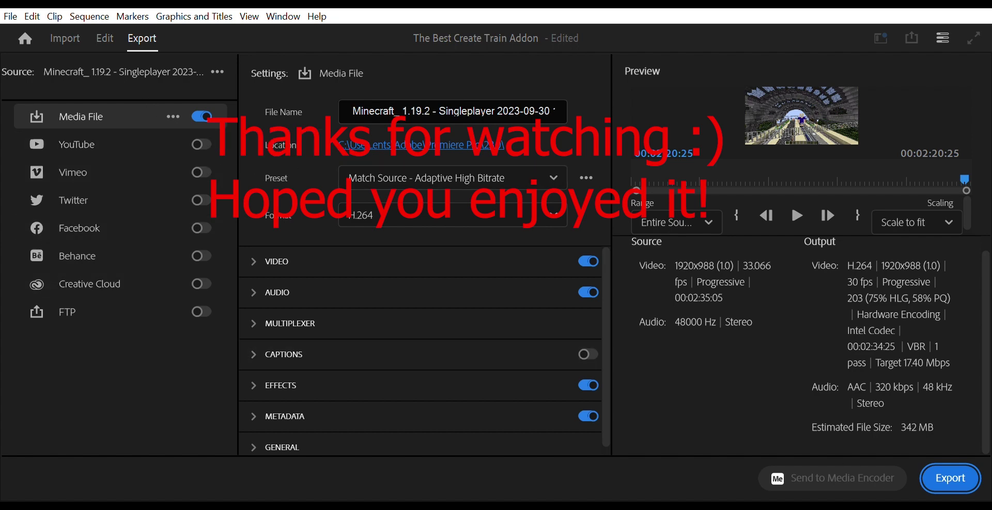
{"action": "left_click", "coordinate": [946, 471]}
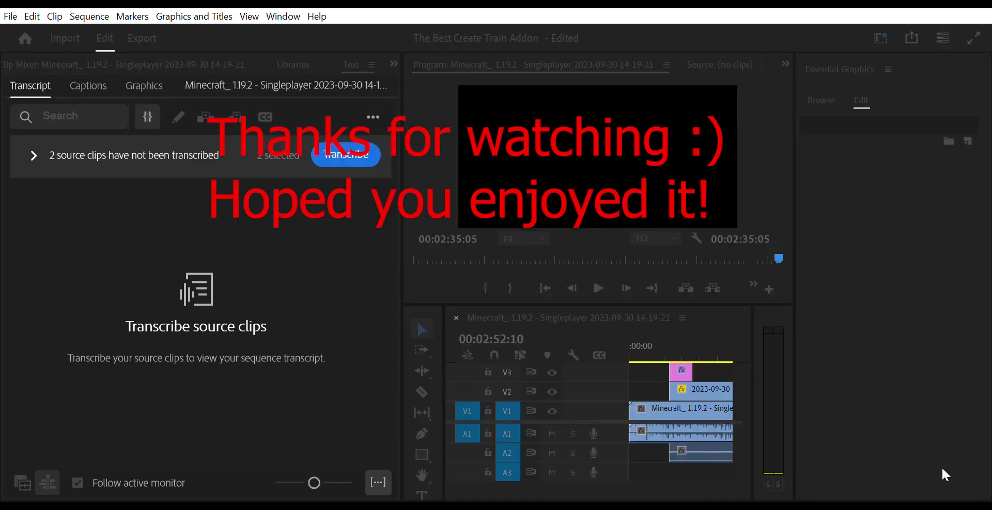